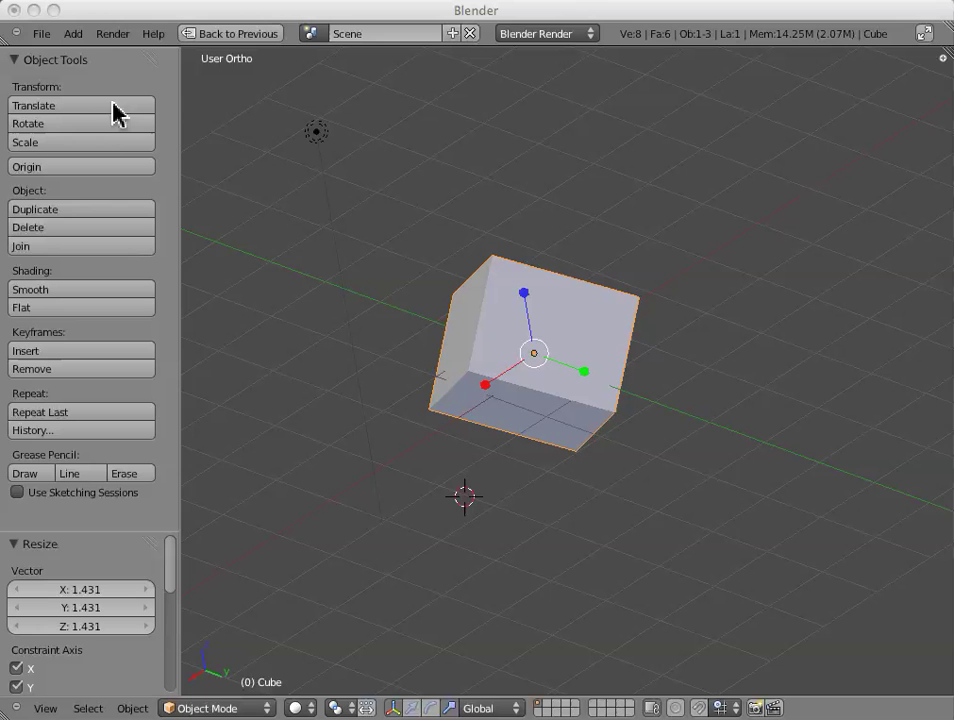
Step: Hide and restore the tool panel, then orbit the view around the cube
key("t")
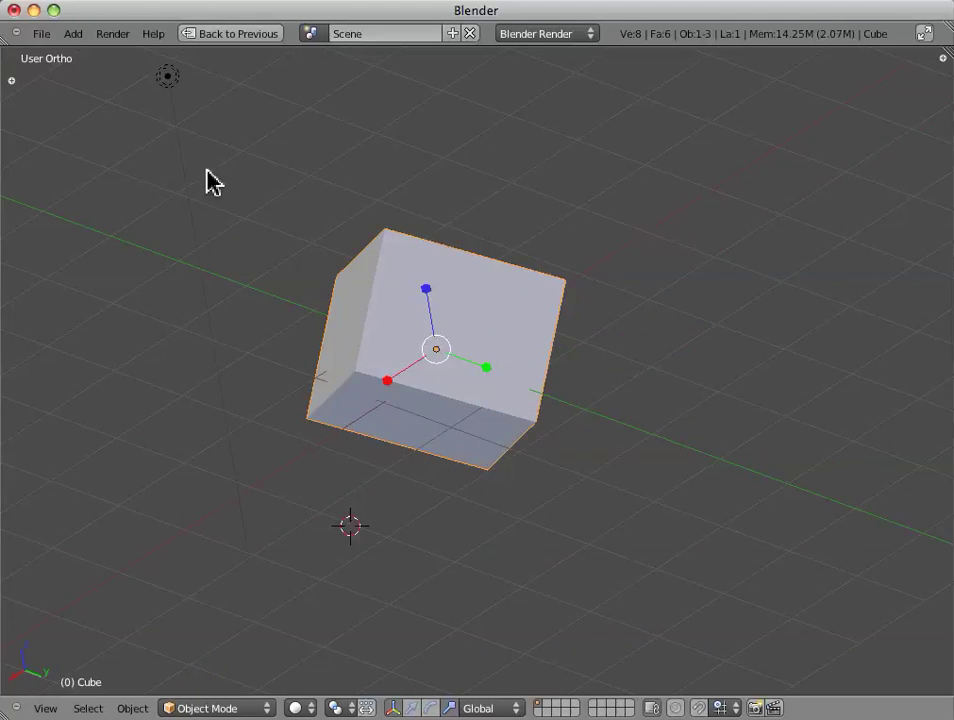
key("t")
key("t")
key("t")
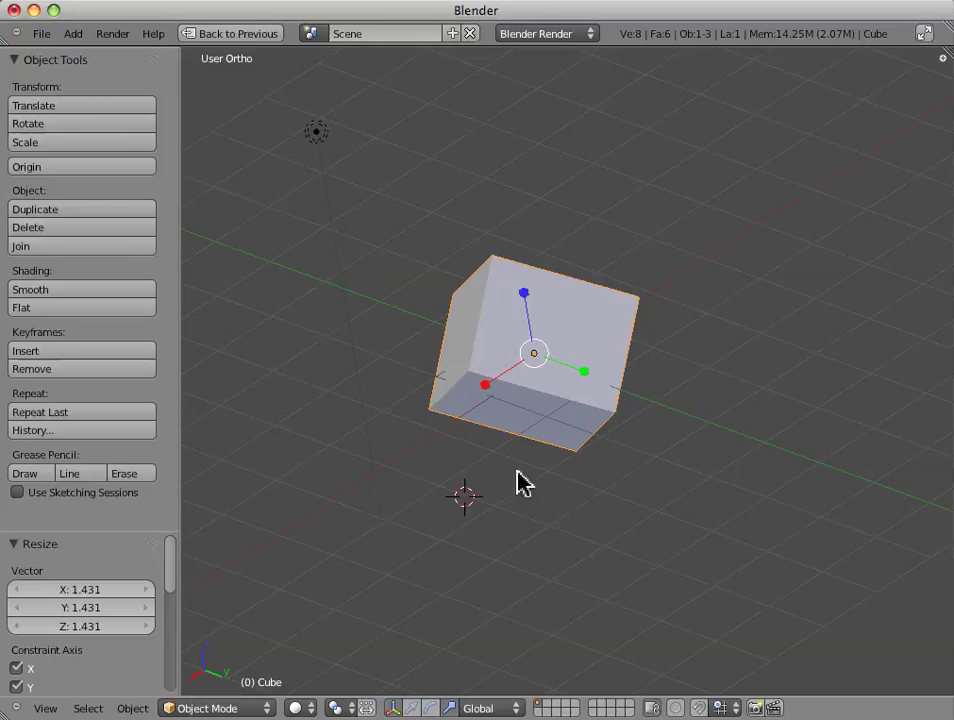
middle_click_drag(517, 481, 462, 456)
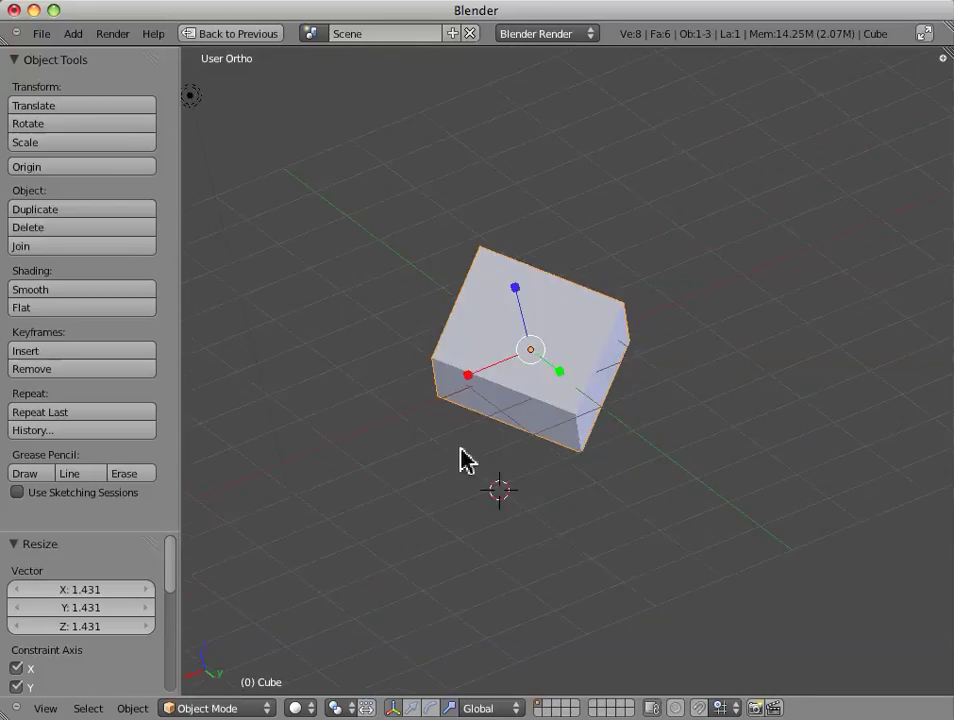
middle_click_drag(703, 356, 548, 537)
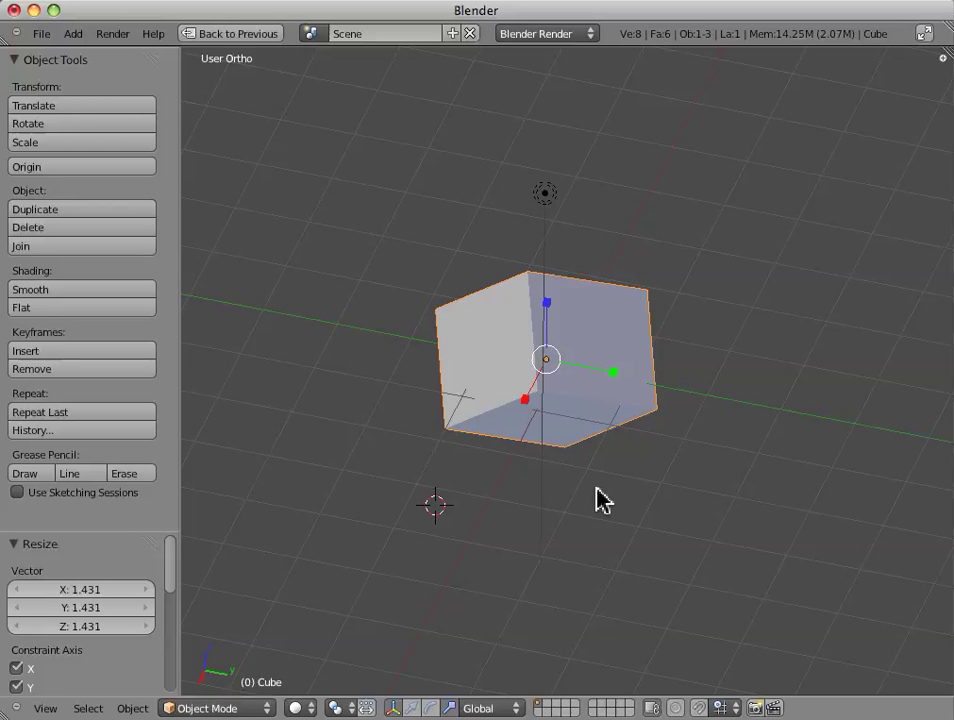
Step: Advance to frame 1 and return the cube to its 1.431 scale after shrinking it
key("Right")
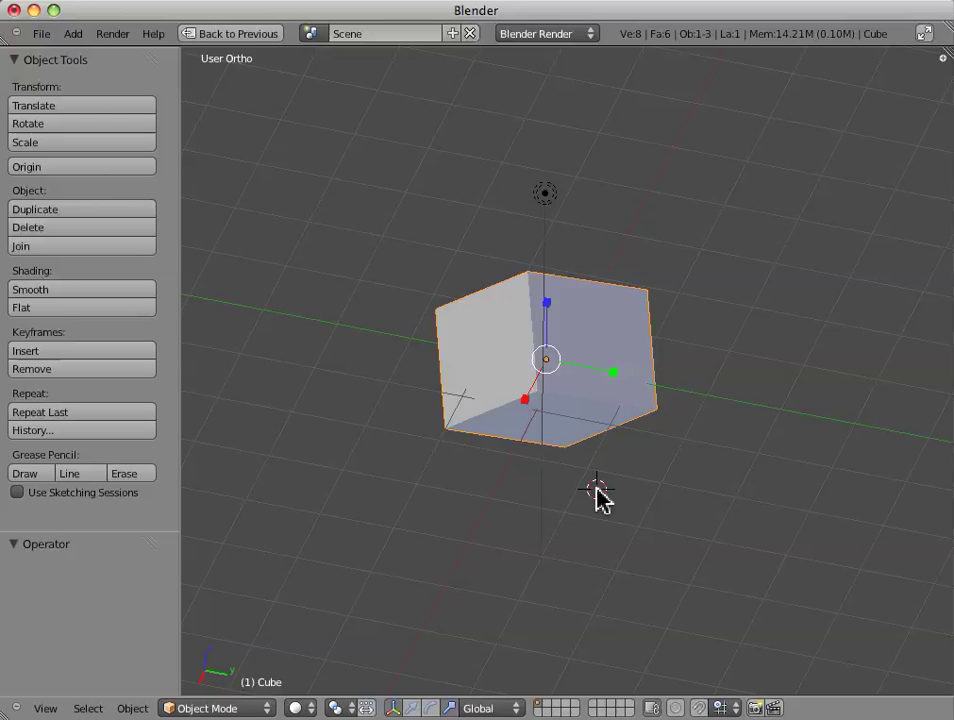
key("alt+s")
key("ctrl+z")
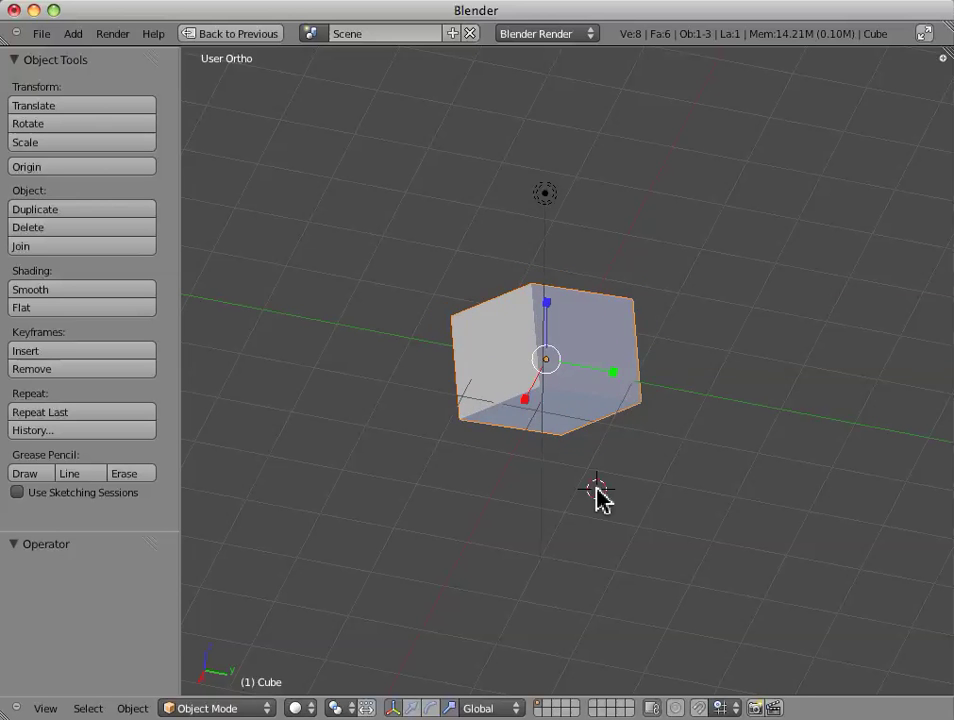
key("ctrl+z")
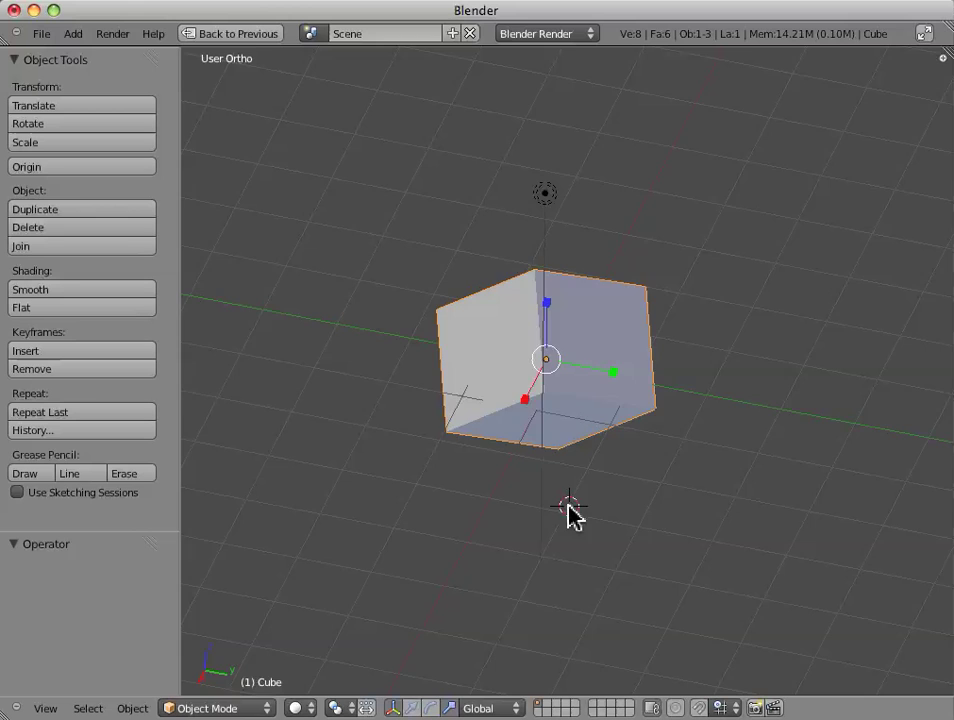
Step: Orbit the view through four angles around the 1.431-scaled cube
middle_click_drag(598, 524, 575, 560)
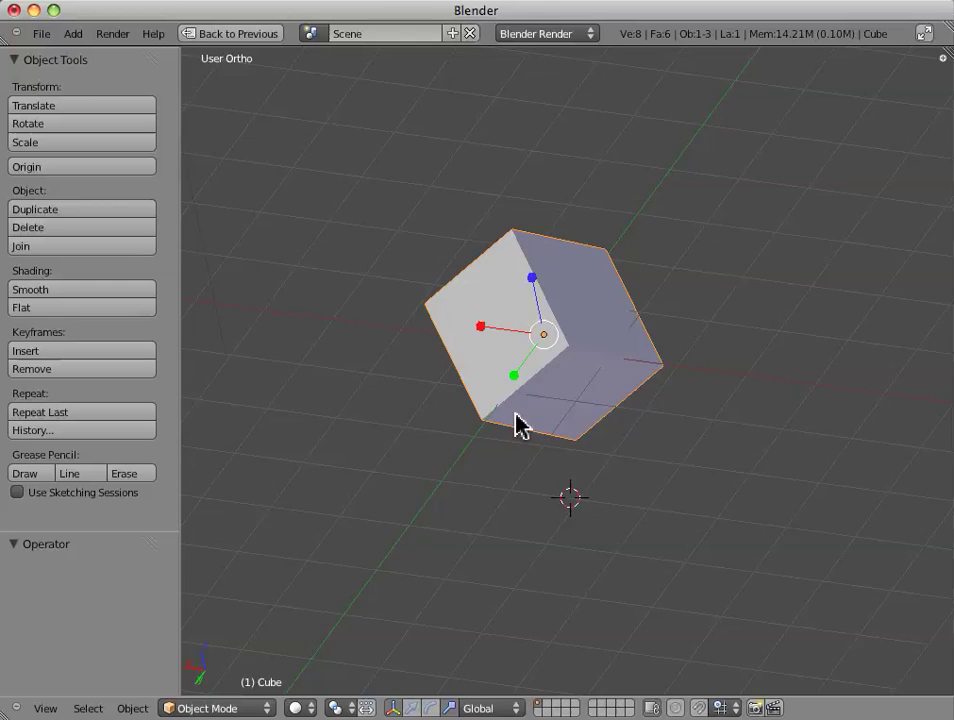
middle_click_drag(517, 424, 565, 437)
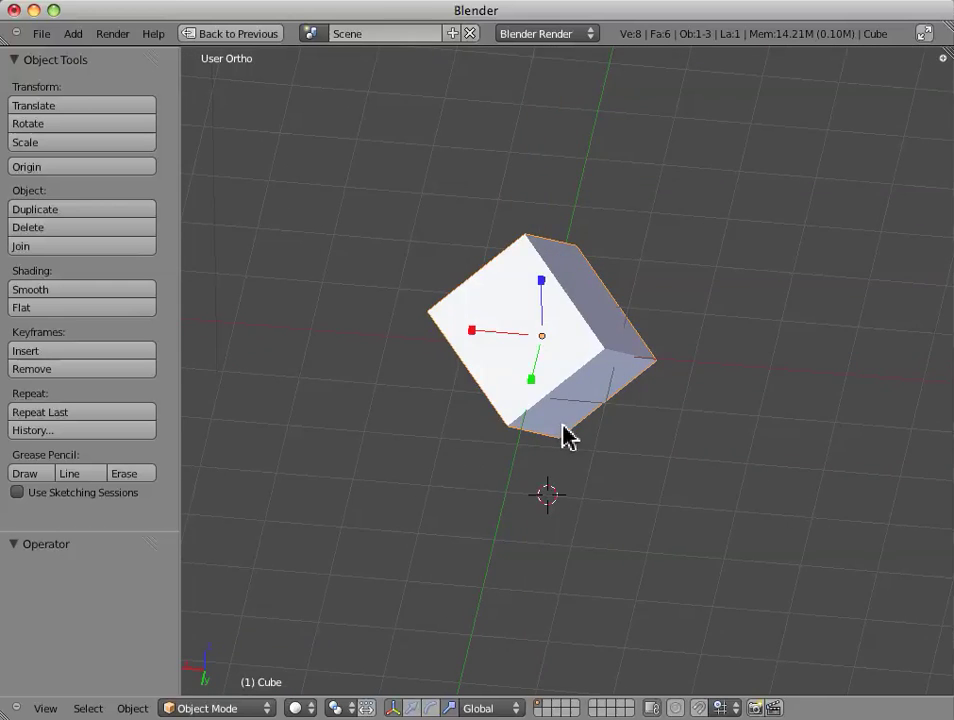
middle_click_drag(437, 555, 598, 560)
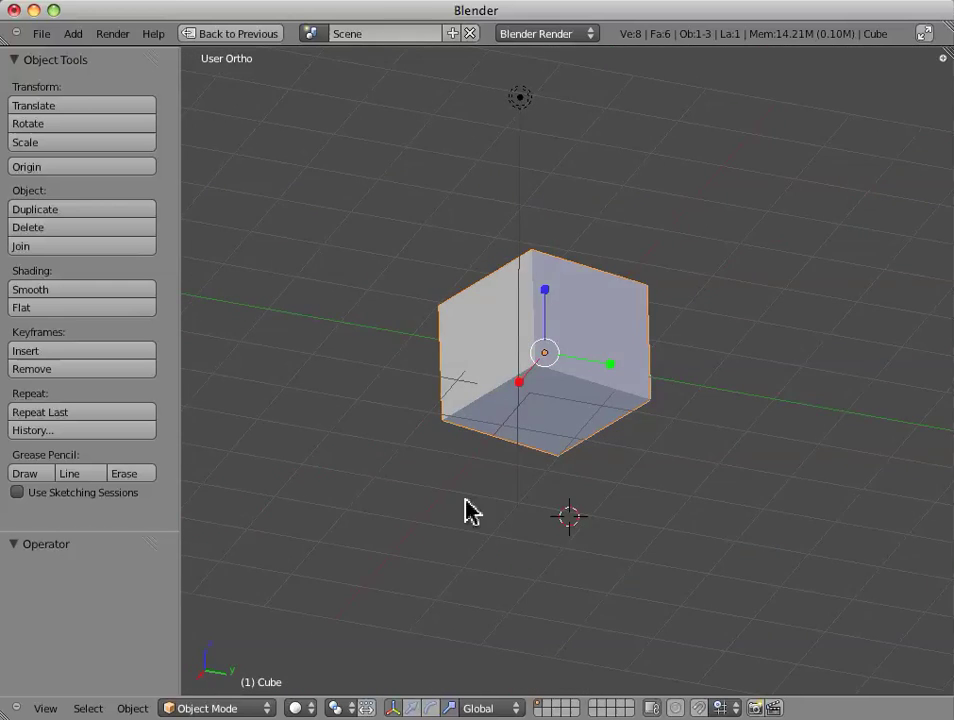
middle_click_drag(468, 511, 514, 505)
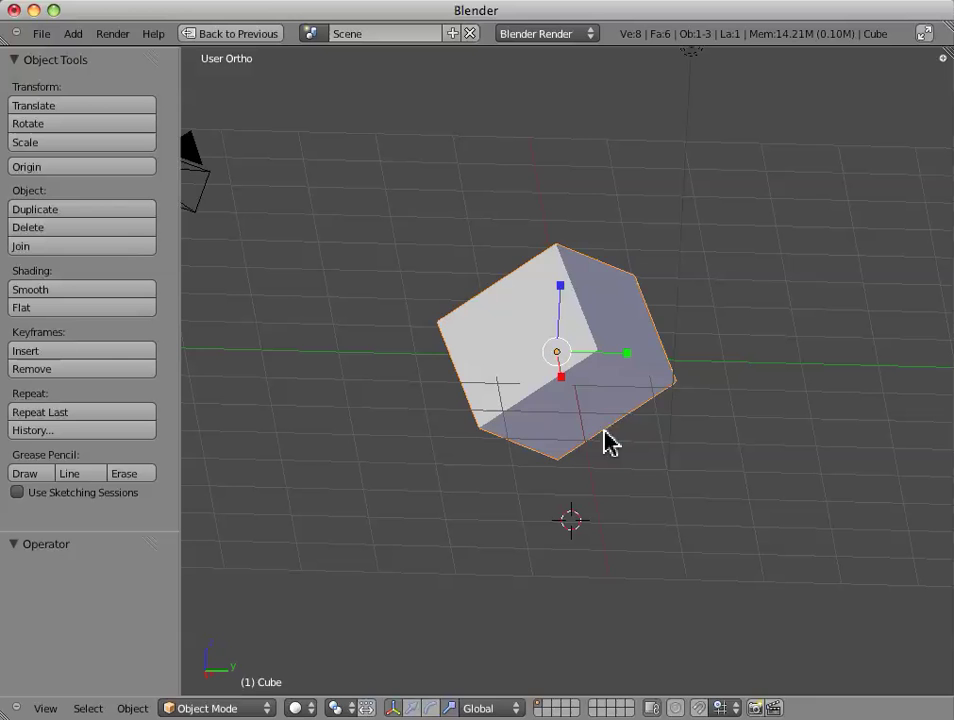
Step: Move the cube freely, then clear its location back to the world origin
key("g")
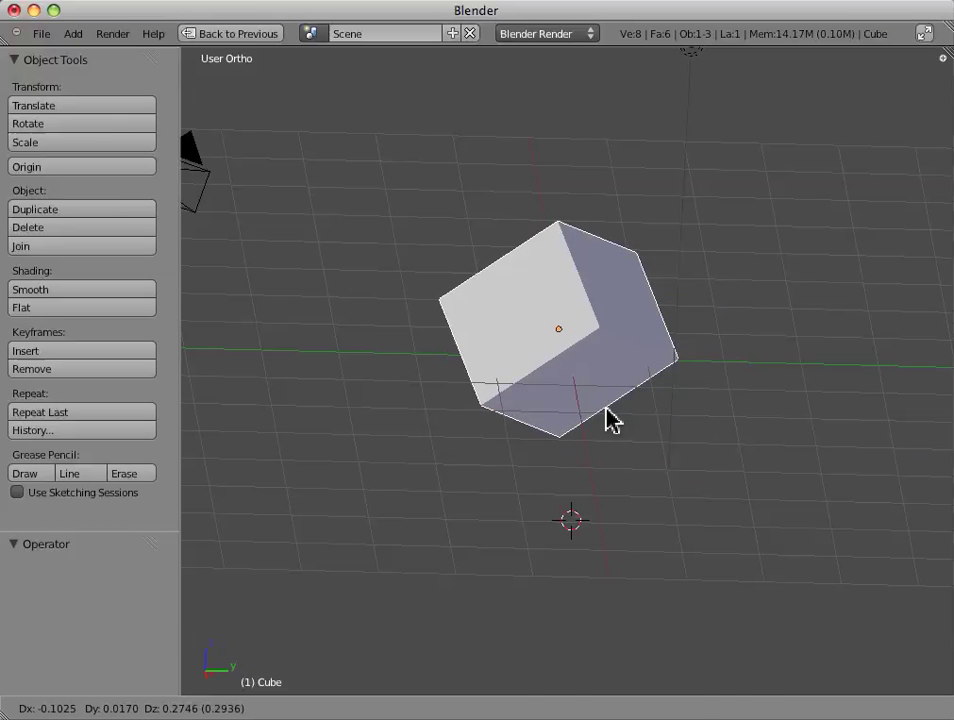
left_click(610, 418)
key("alt+g")
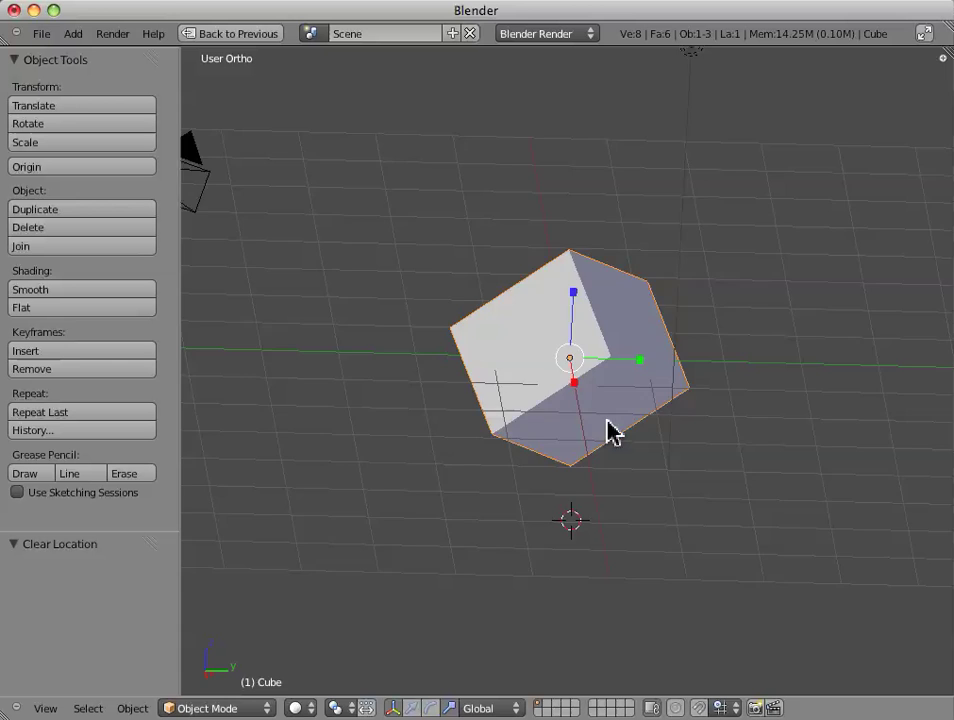
middle_click_drag(611, 432, 527, 460)
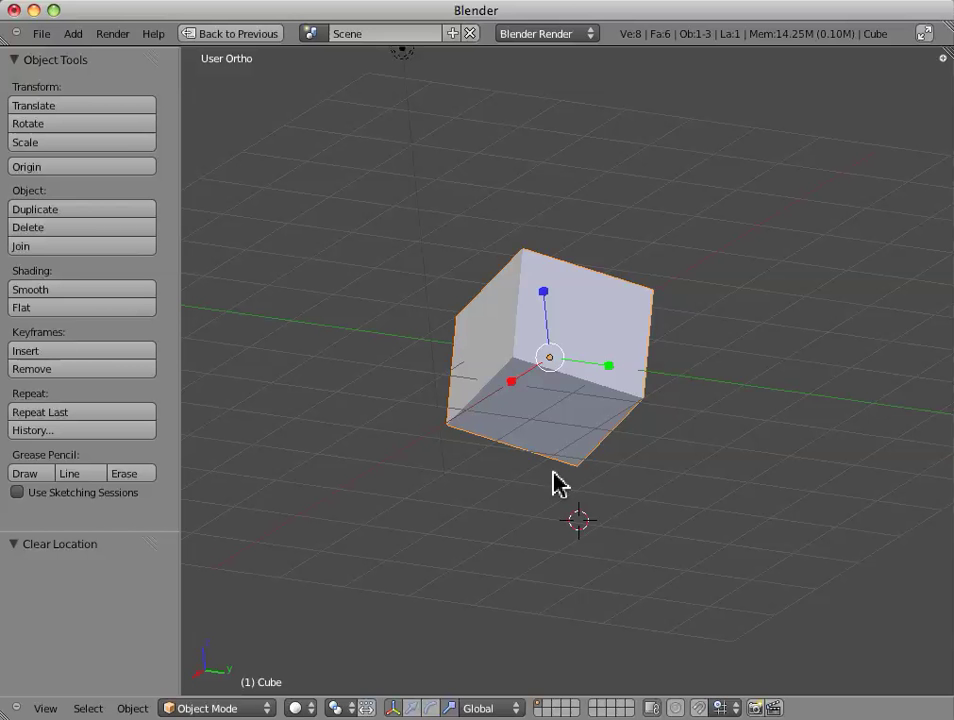
Step: Rotate the cube about 37° on X, then clear its rotation back to zero
key("r")
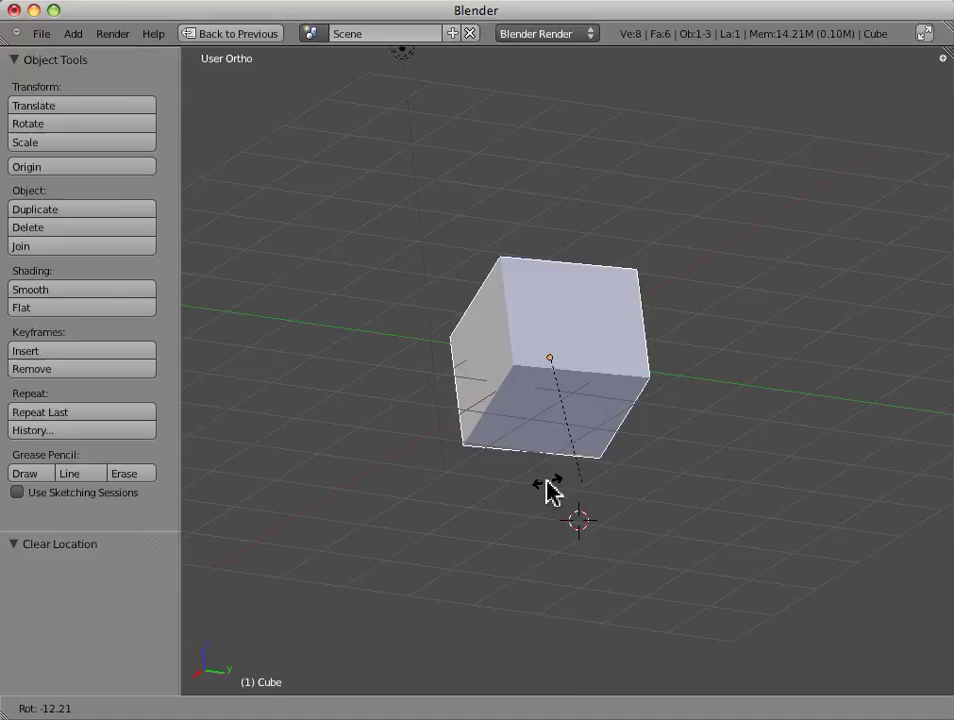
left_click(455, 480)
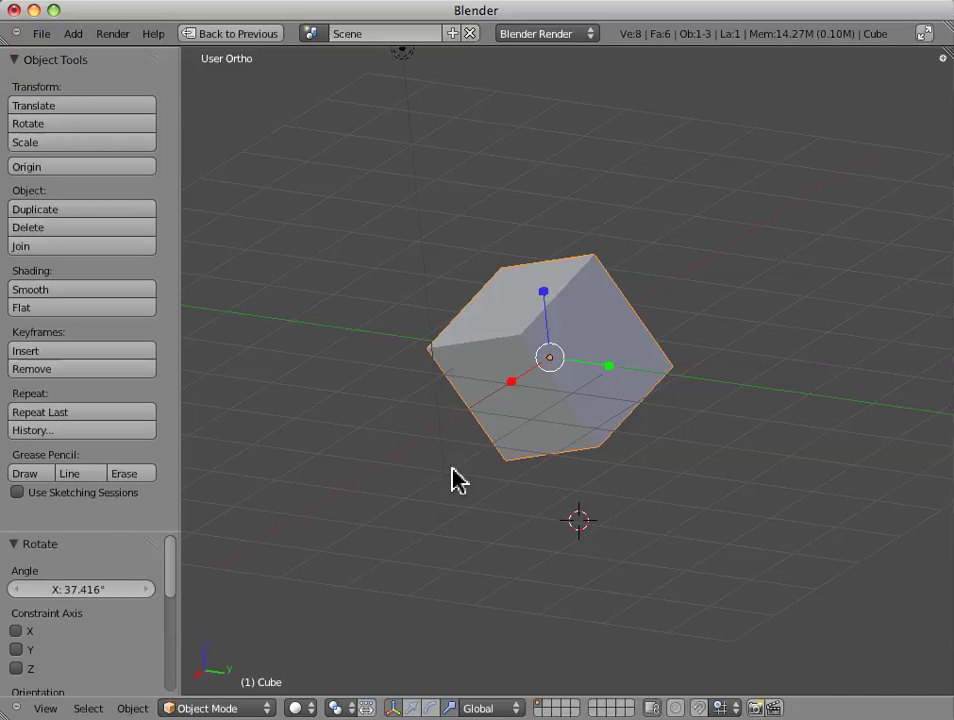
key("alt+r")
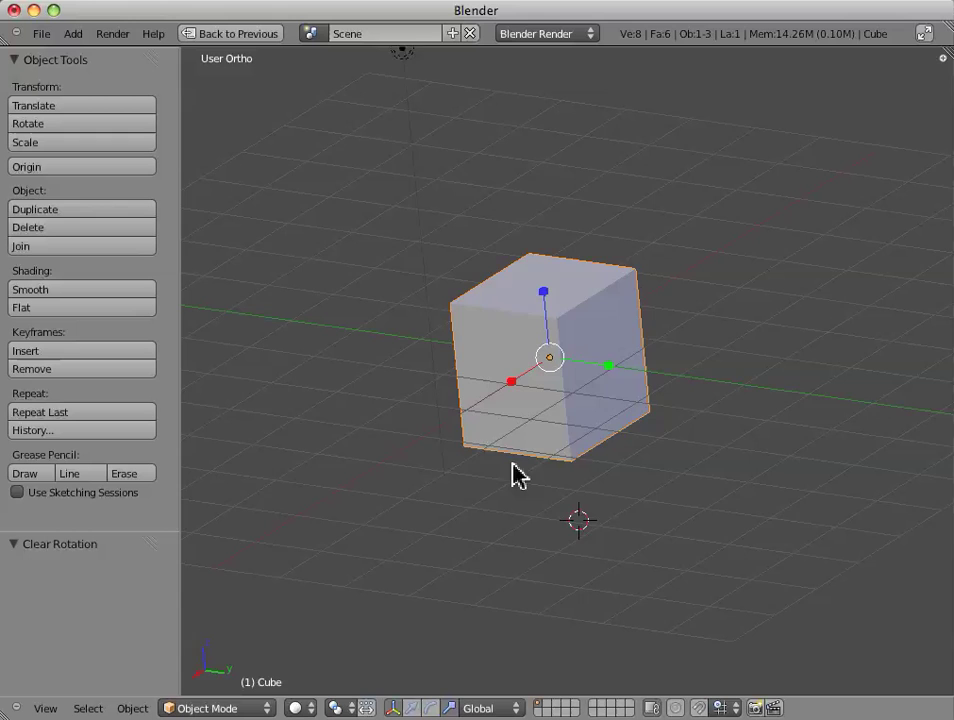
middle_click_drag(500, 488, 571, 477)
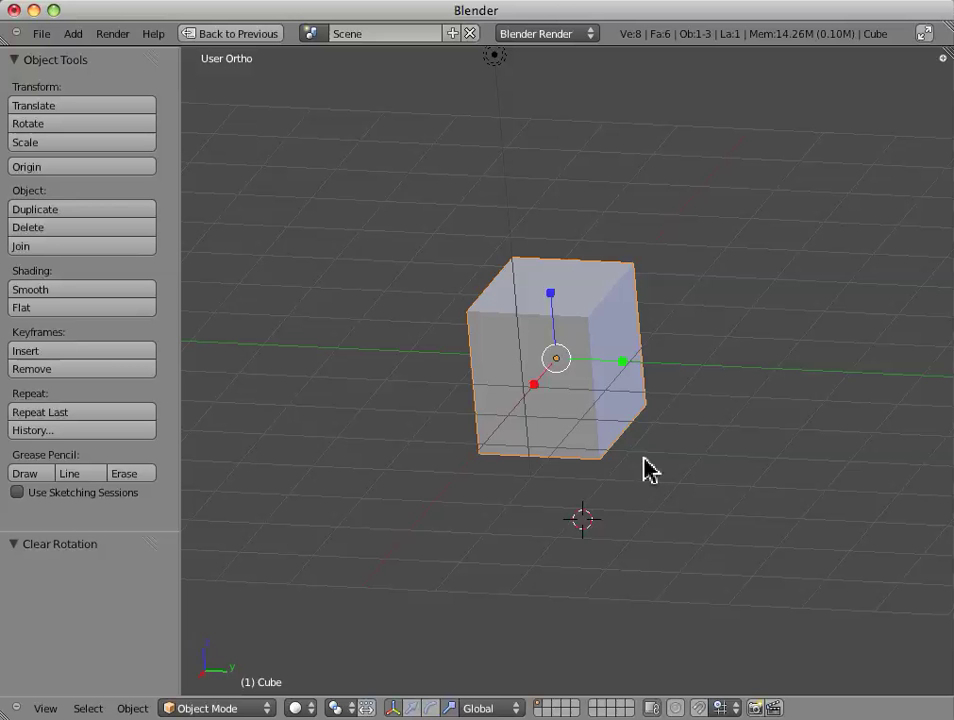
Step: Scale the cube to 1.108, then clear its scale back to 1
key("s")
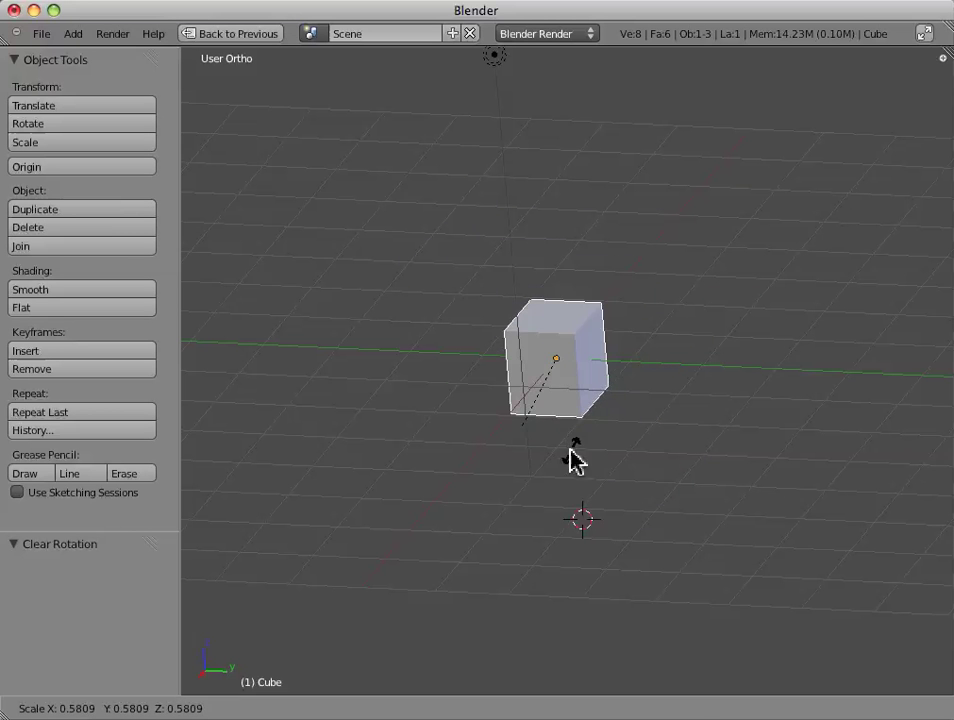
left_click(633, 516)
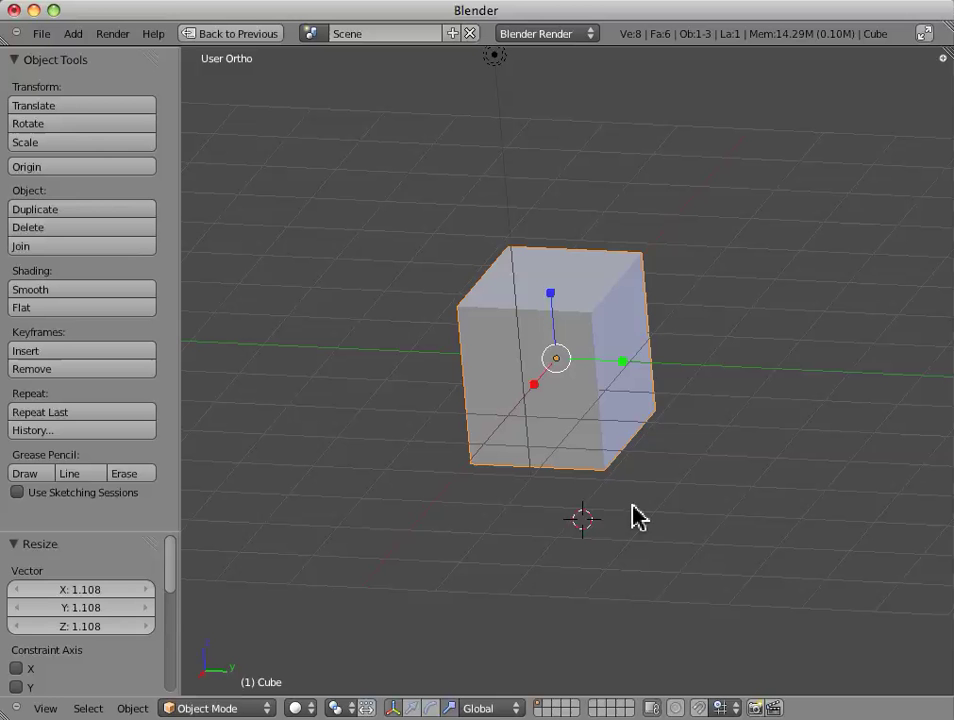
key("alt+s")
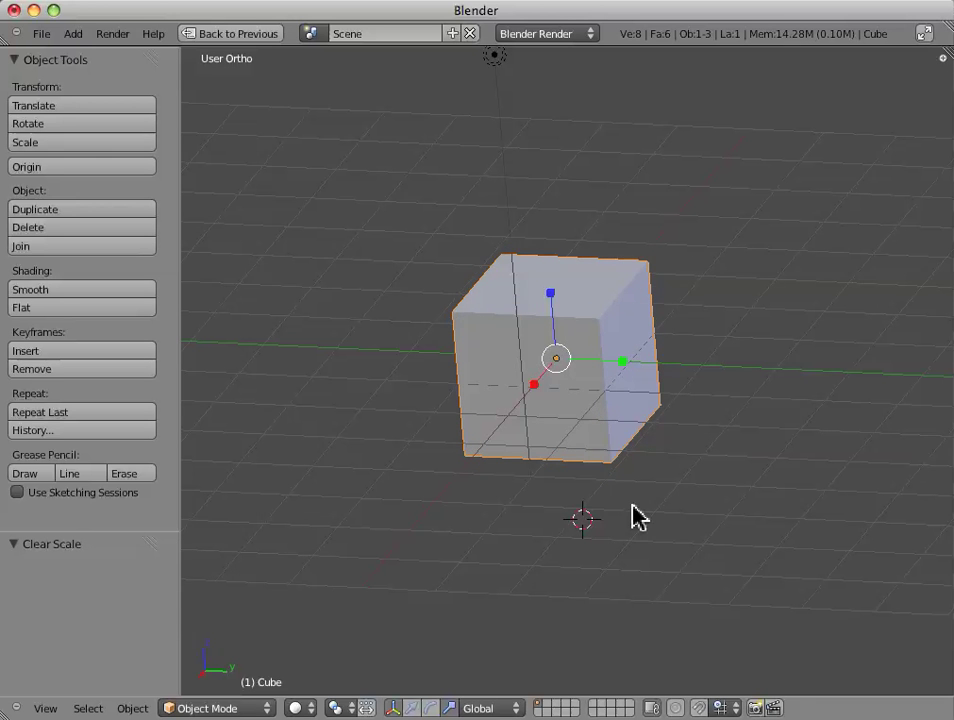
middle_click_drag(686, 486, 675, 530)
scroll(620, 560, "down", 3)
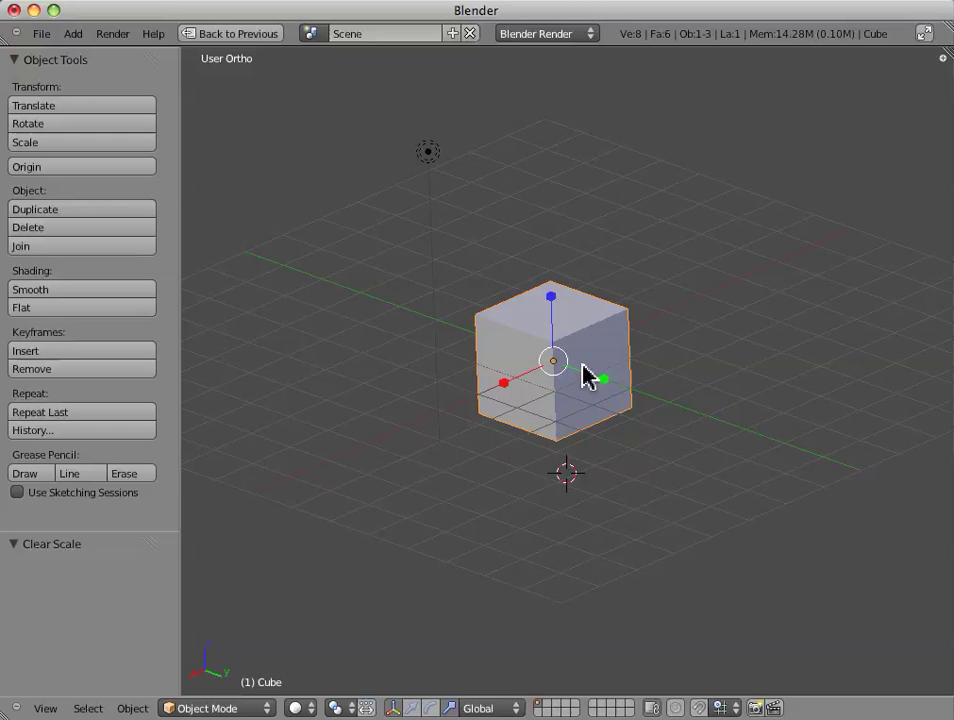
scroll(575, 411, "up", 3)
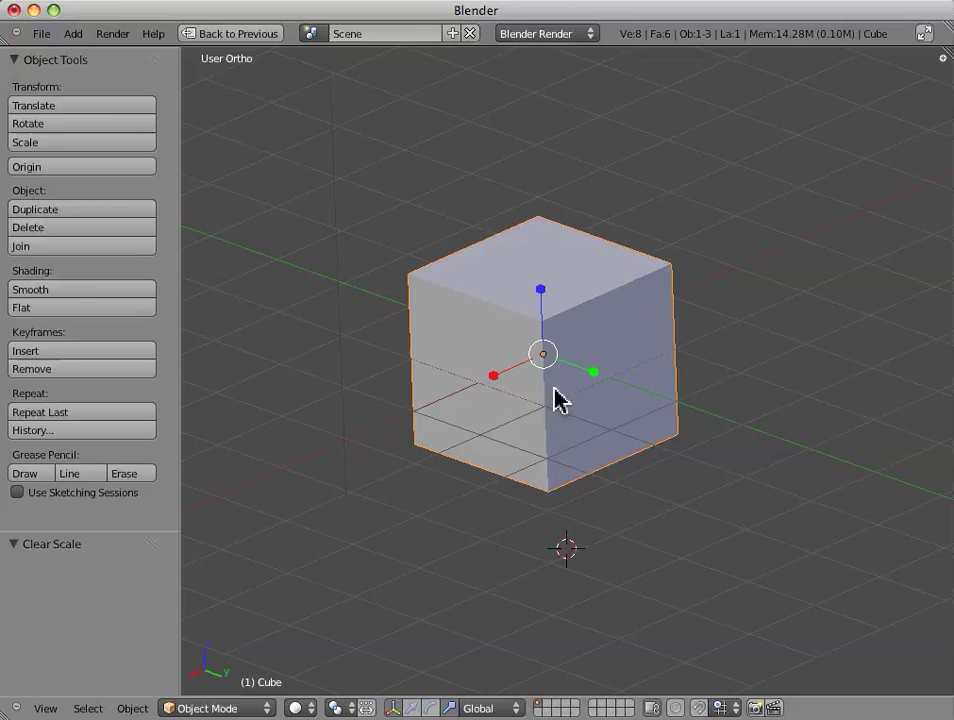
scroll(550, 395, "up", 2)
scroll(549, 396, "down", 5)
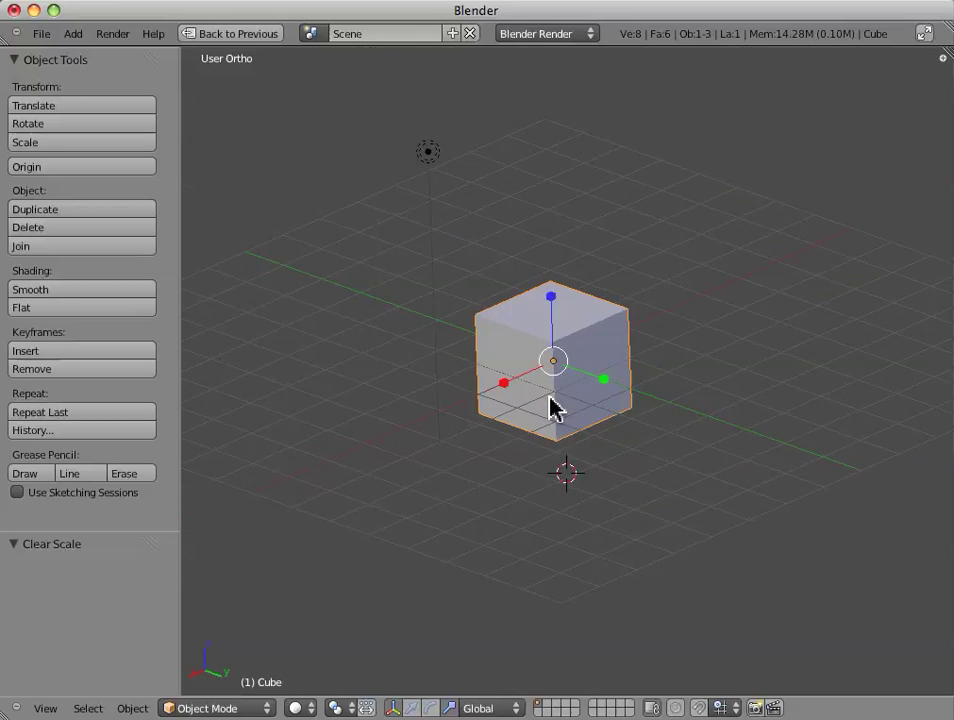
scroll(550, 397, "up", 2)
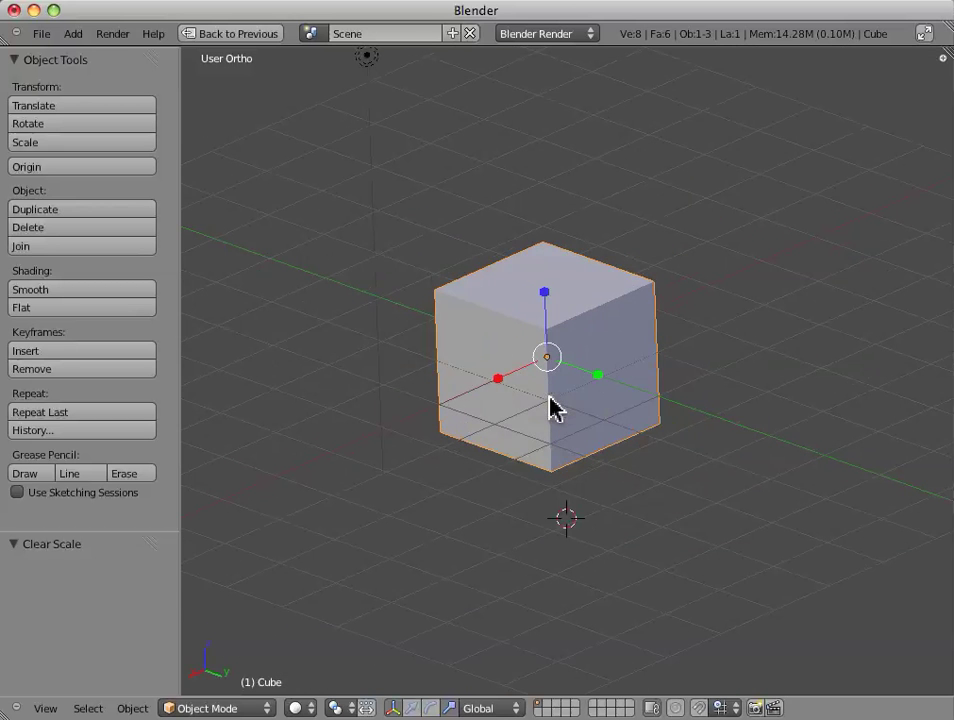
left_click(392, 708)
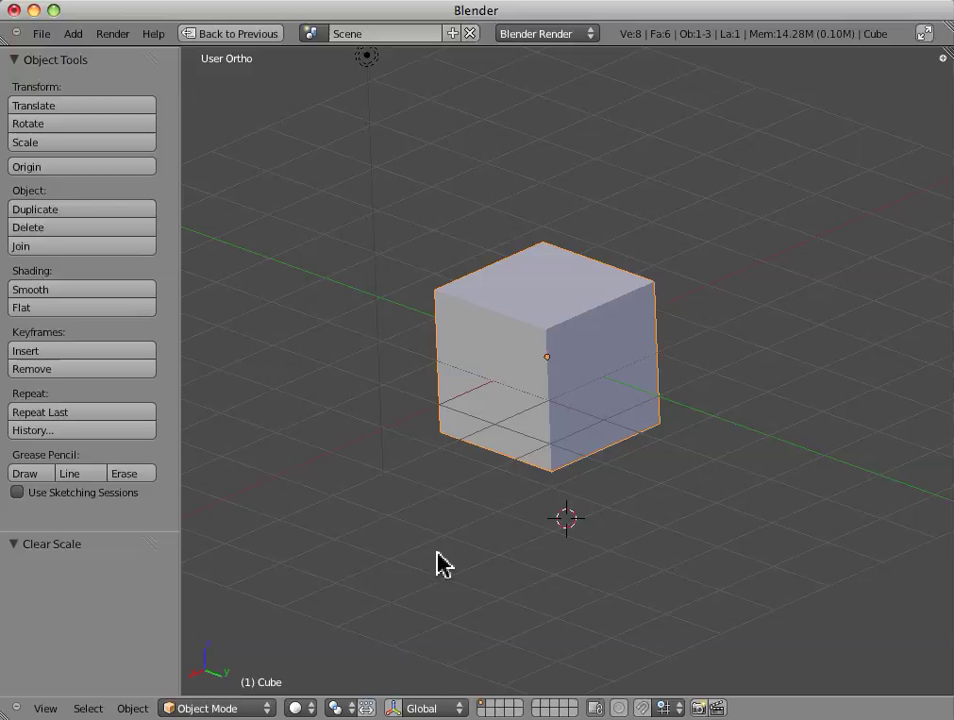
left_click(392, 708)
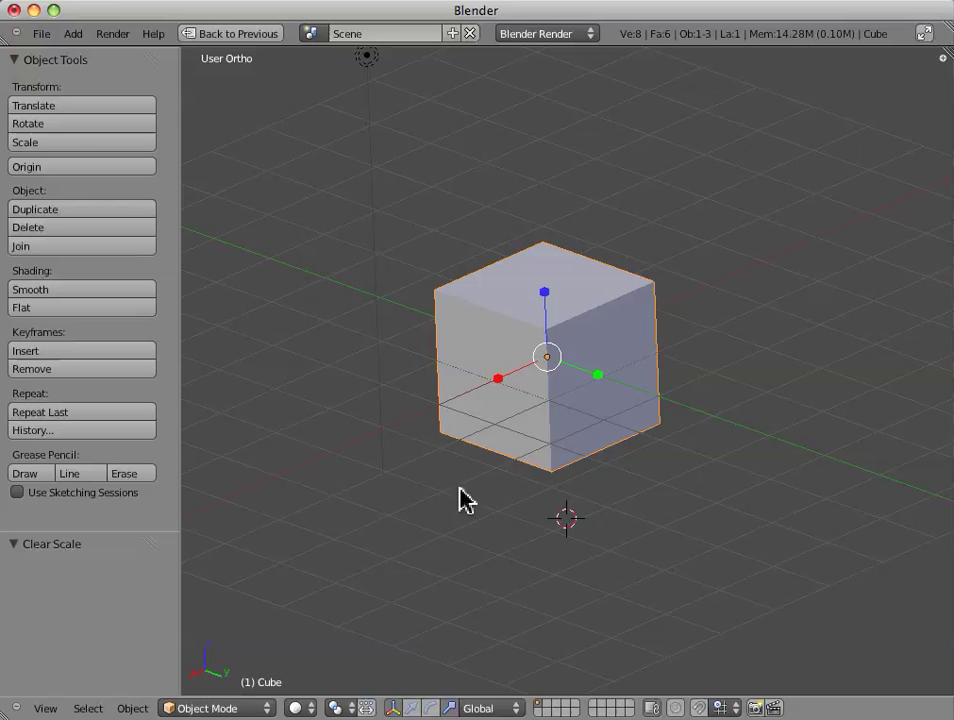
left_click(394, 705)
middle_click_drag(505, 468, 614, 160)
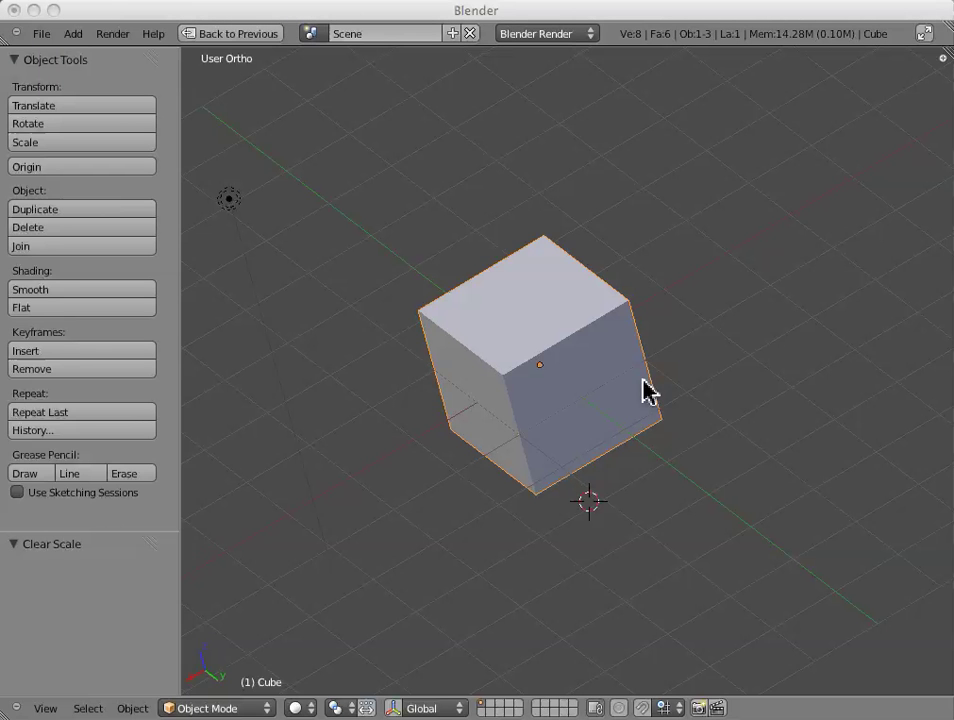
left_click(537, 449)
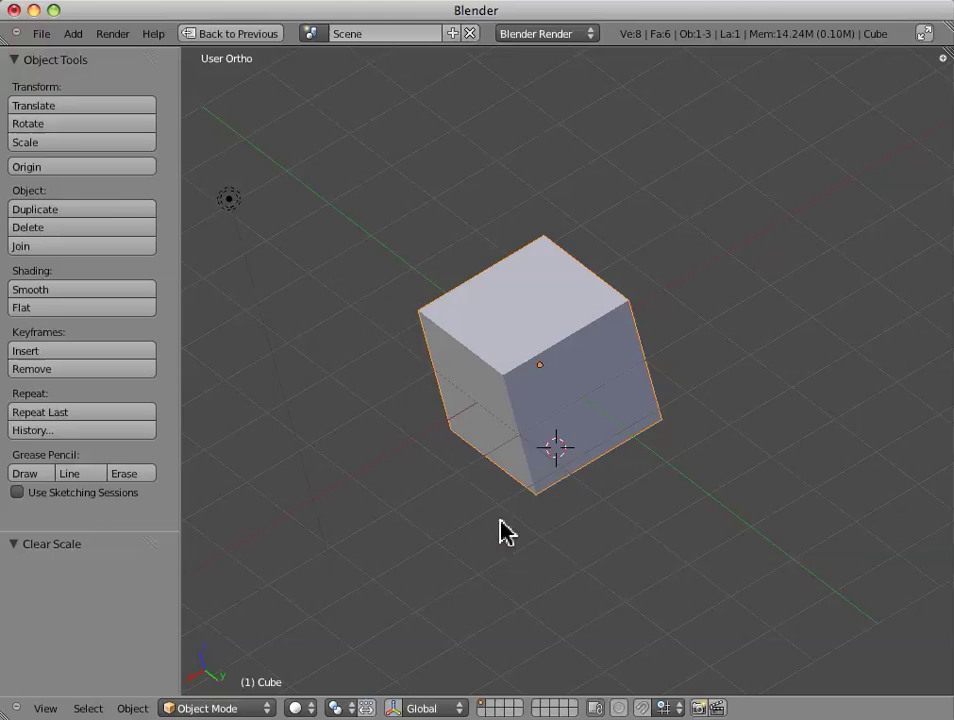
middle_click_drag(498, 500, 619, 518)
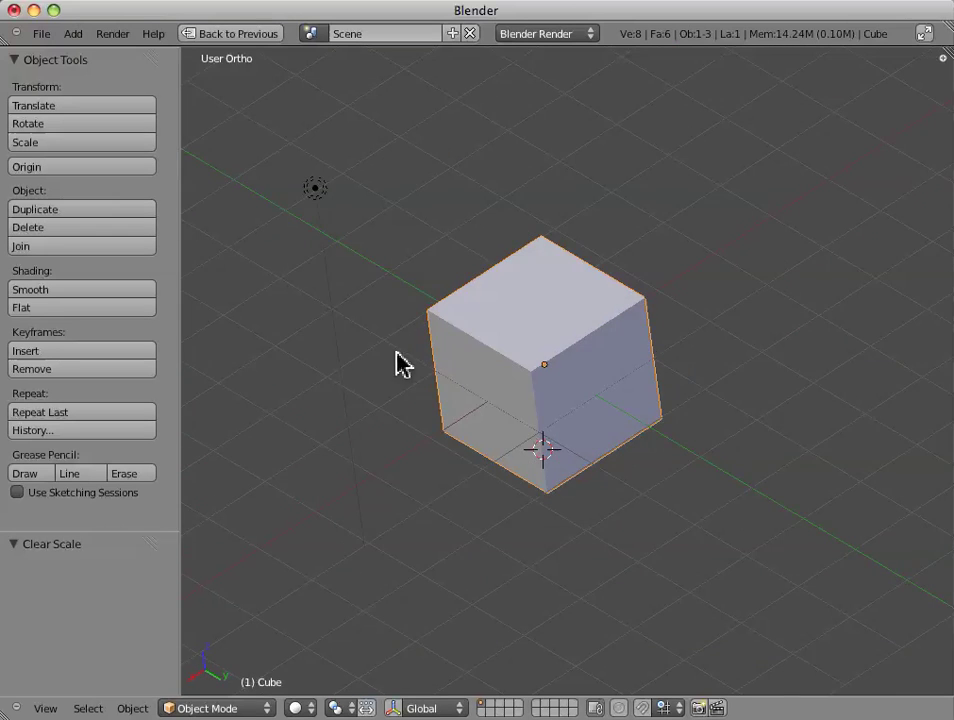
middle_click_drag(396, 352, 388, 313)
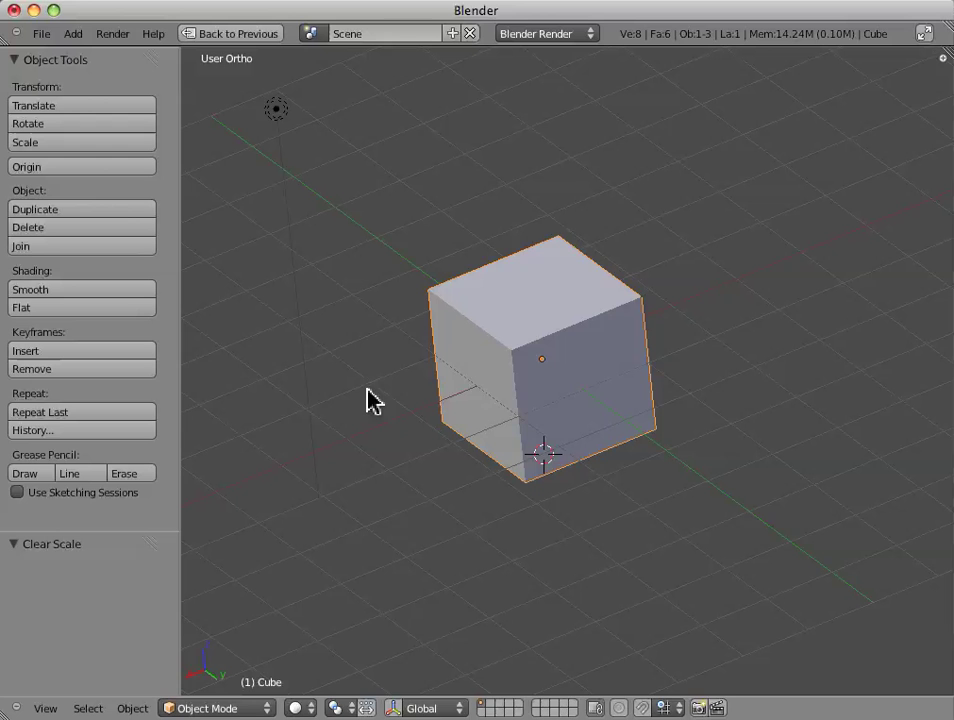
left_click(395, 708)
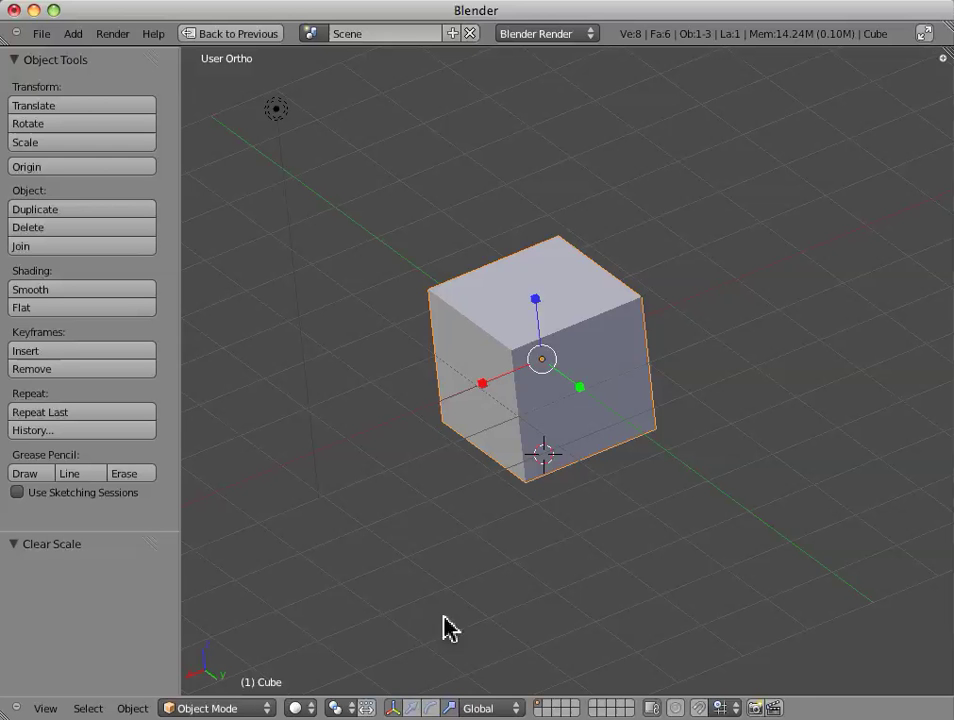
left_click(395, 706)
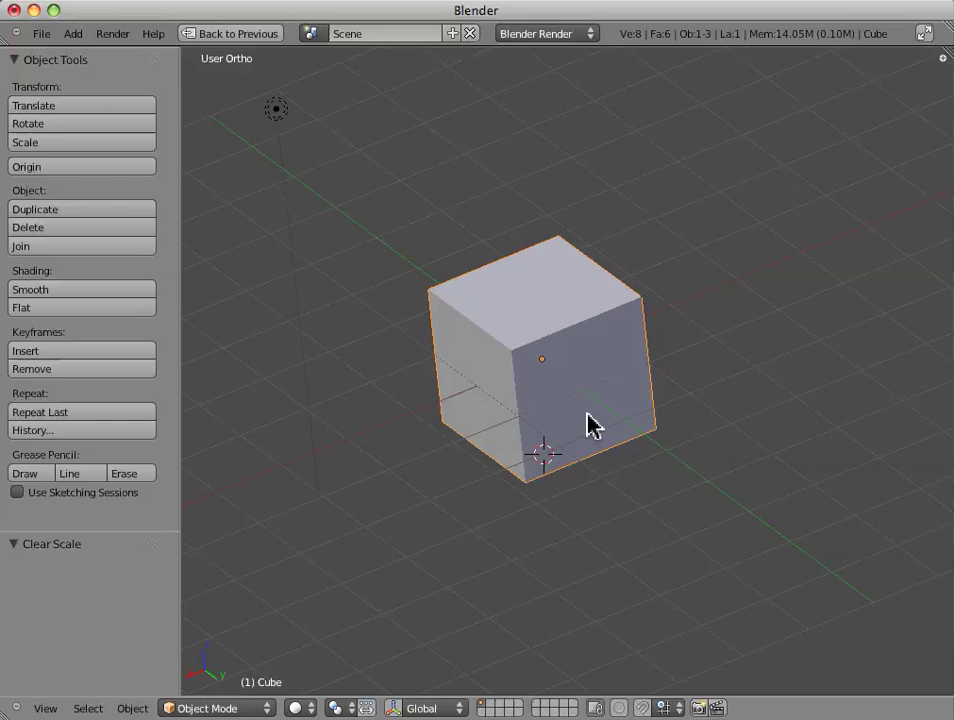
Step: Nudge the cube off the origin and rotate it -18.623° on X
key("g")
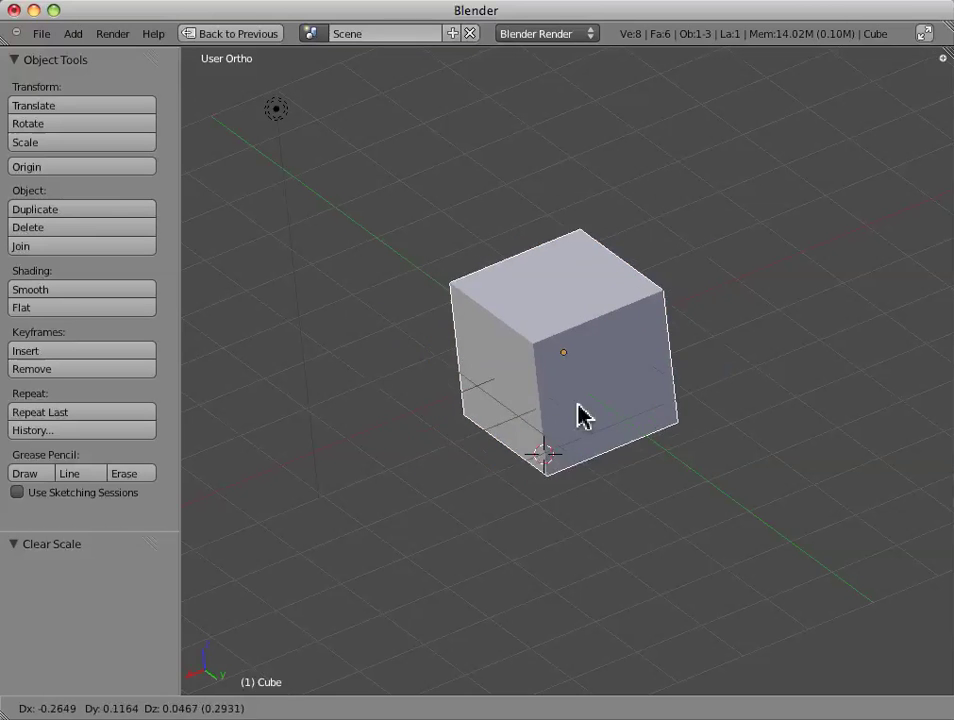
left_click(560, 411)
key("r")
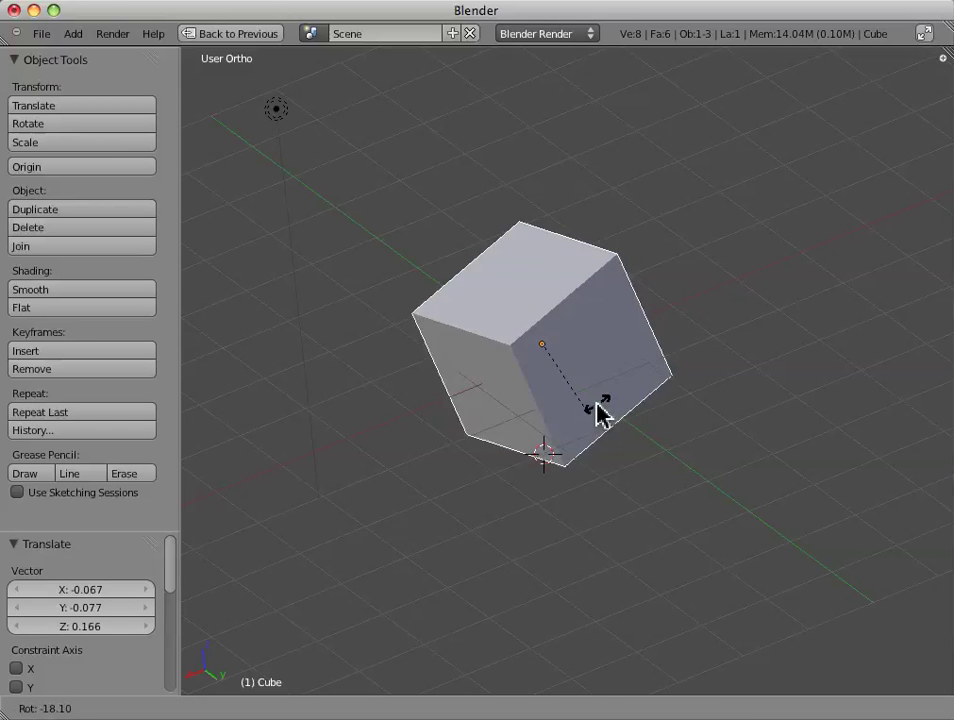
left_click(597, 411)
Step: Enlarge the cube, then shrink it uniformly to 0.517
key("s")
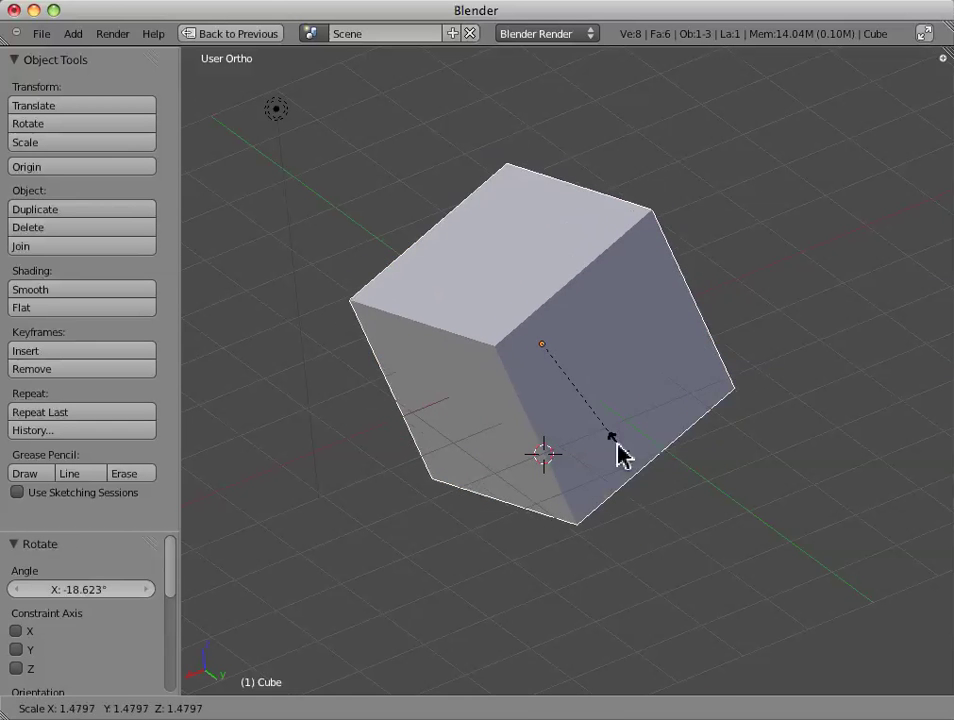
left_click(619, 453)
key("s")
left_click(588, 412)
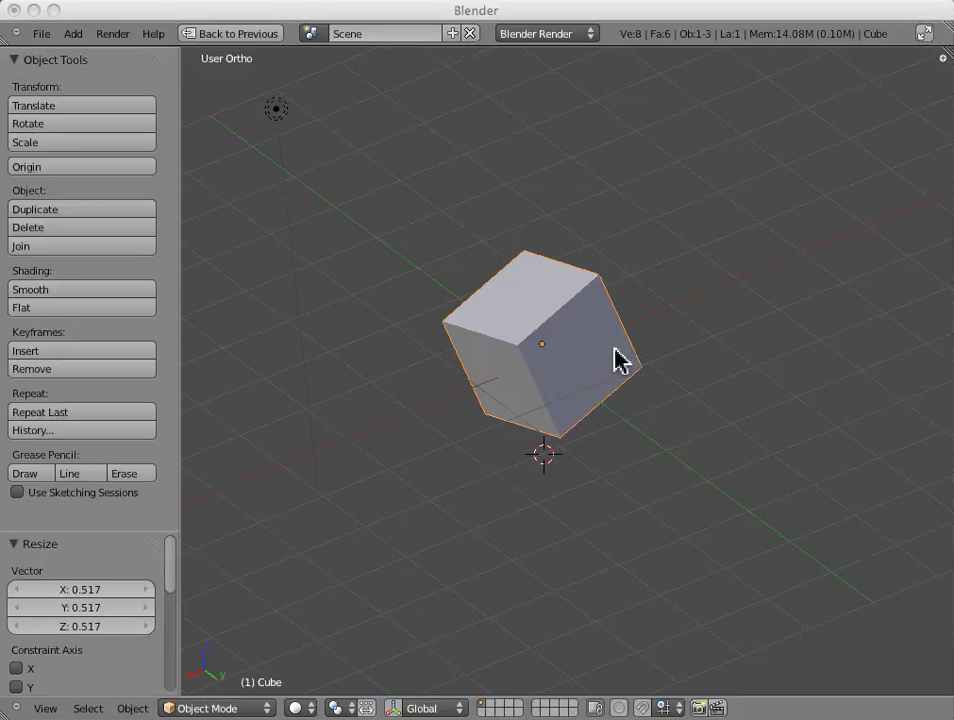
left_click(395, 708)
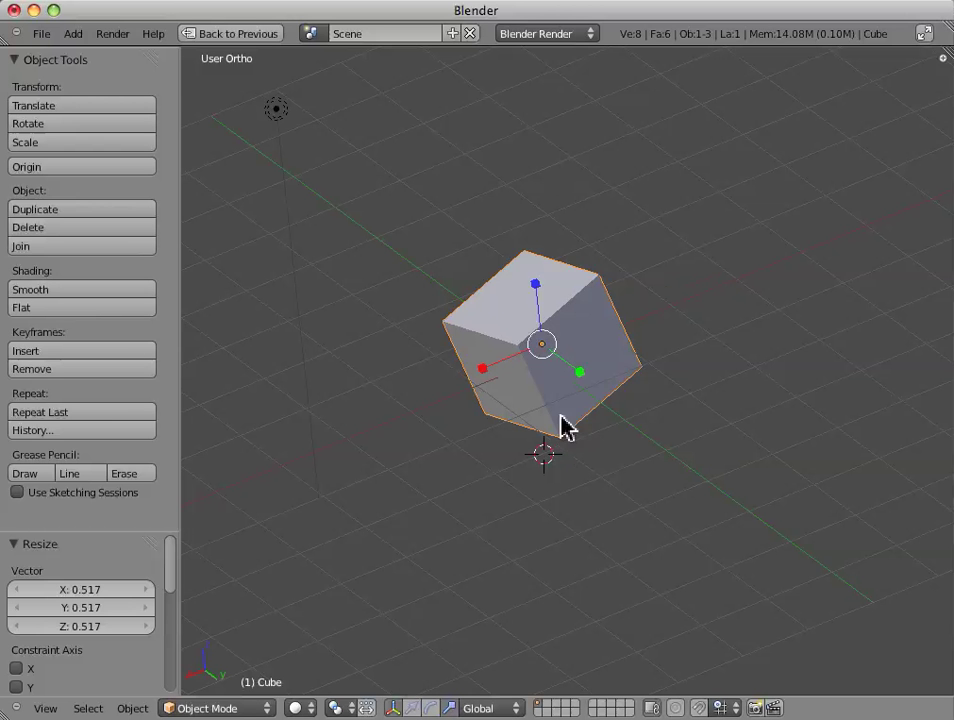
middle_click_drag(607, 464, 690, 465)
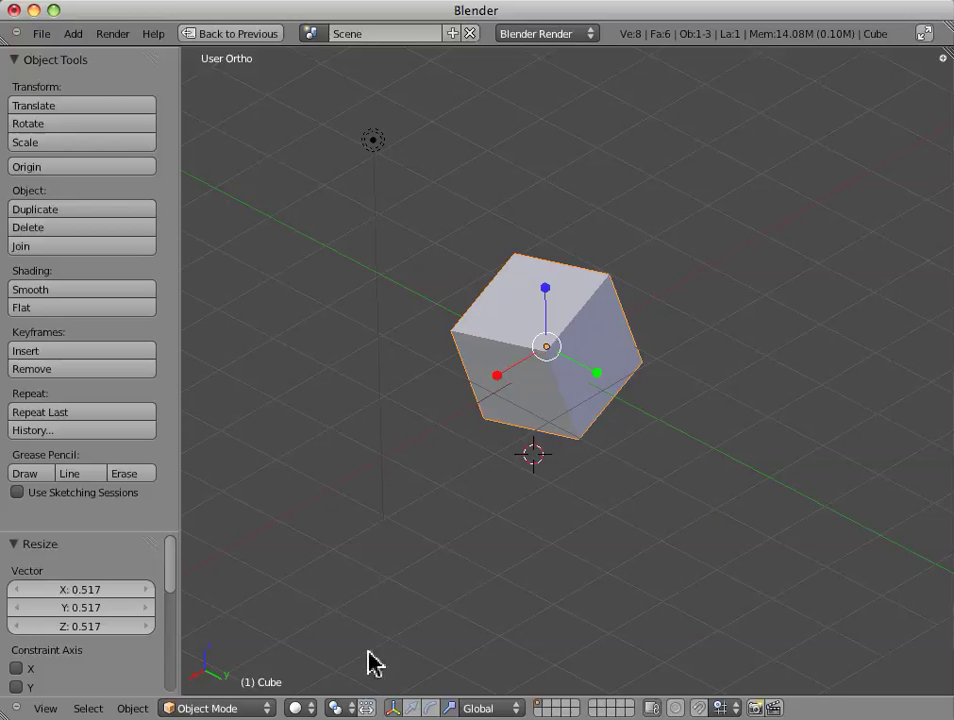
left_click(394, 708)
middle_click_drag(608, 500, 520, 460)
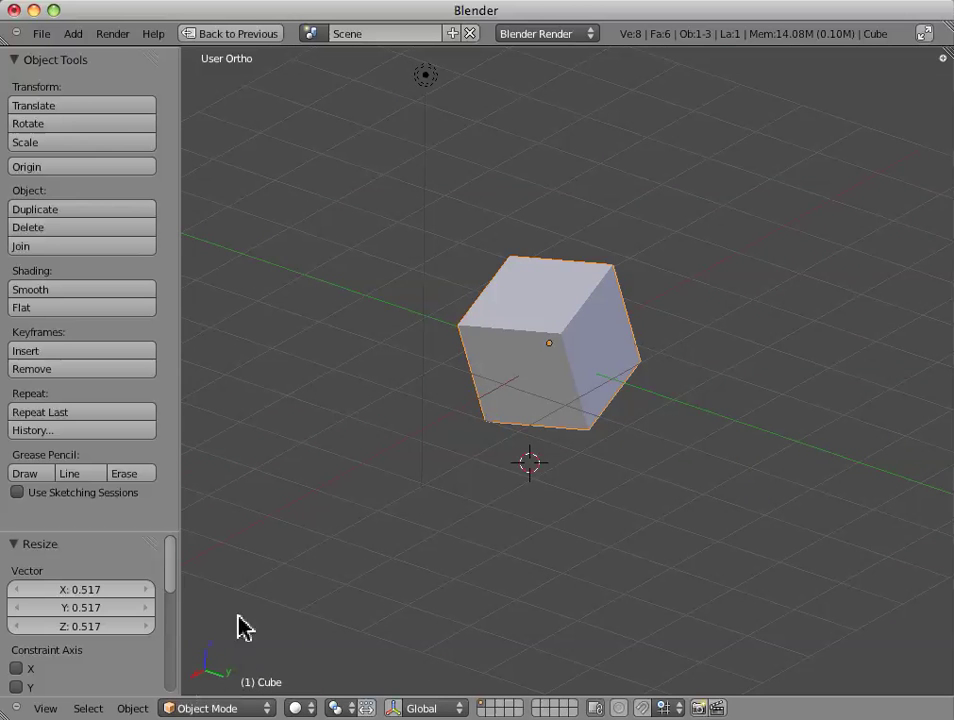
middle_click_drag(398, 520, 303, 632)
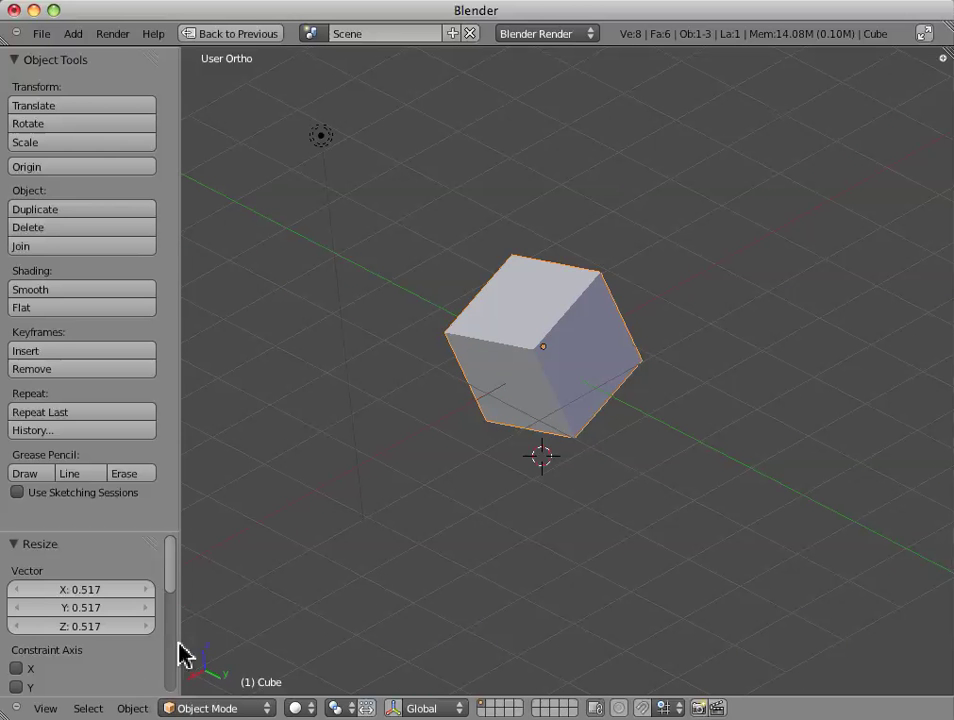
middle_click_drag(520, 428, 677, 447)
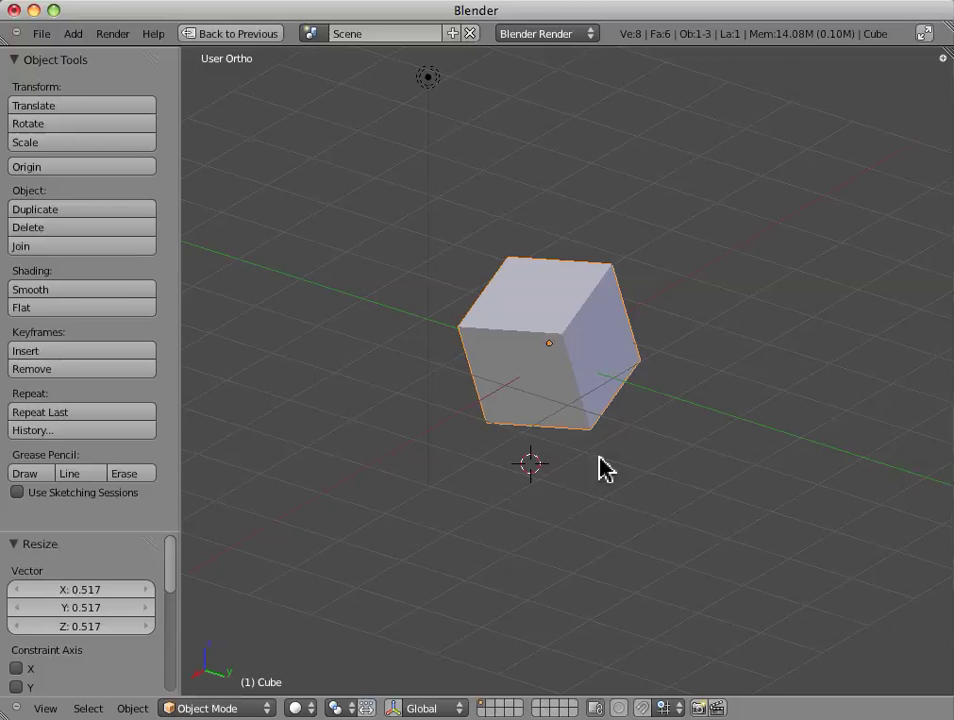
mouse_move(561, 503)
middle_mouse_down()
mouse_move(613, 505)
mouse_move(577, 515)
middle_mouse_up()
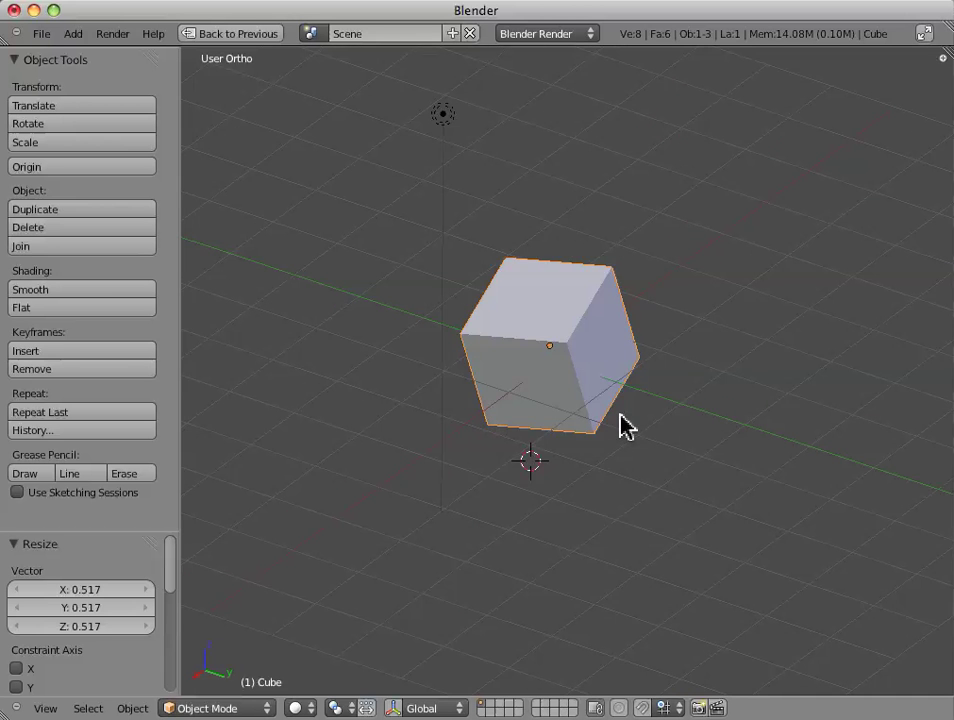
Step: Move the cube -0.214 along X, 0.576 along Y, then 0.167 along Z
key("g")
key("x")
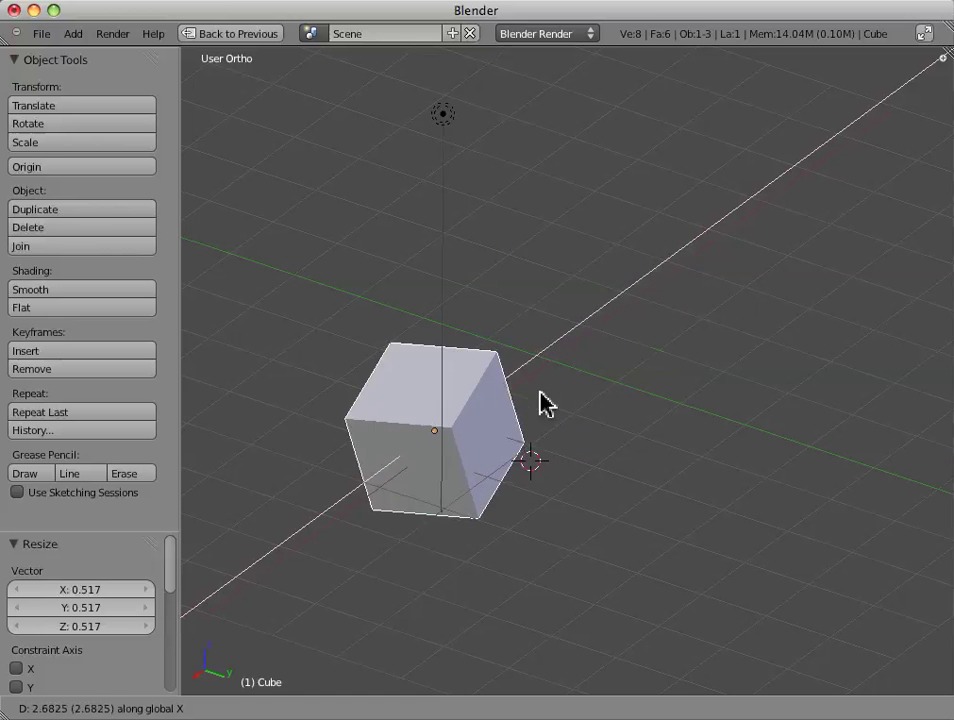
left_click(700, 281)
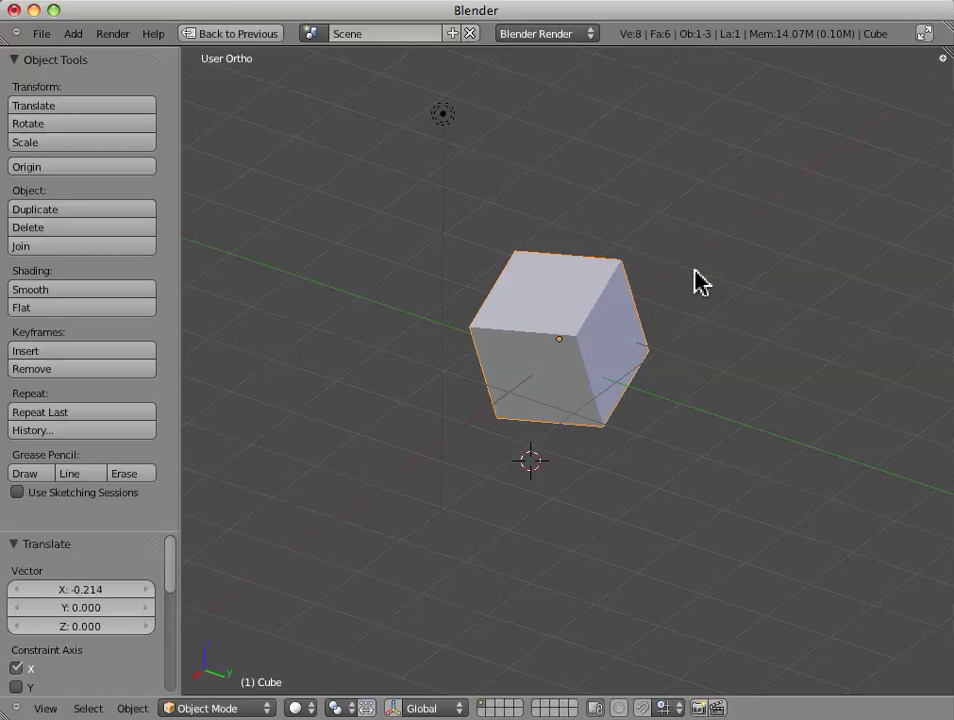
key("g")
key("y")
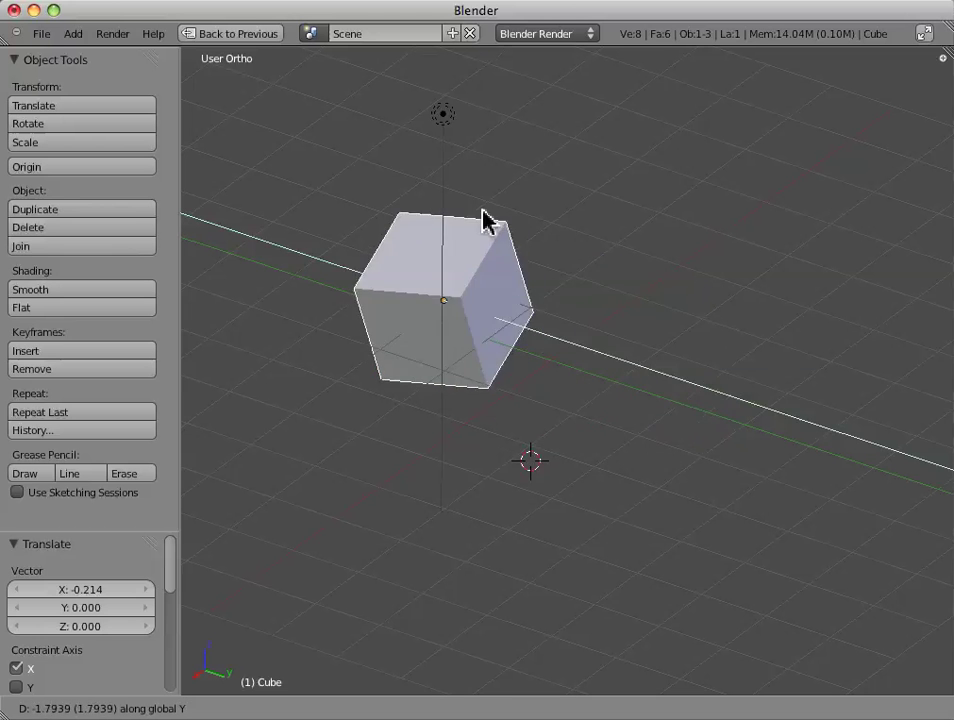
left_click(588, 366)
key("g")
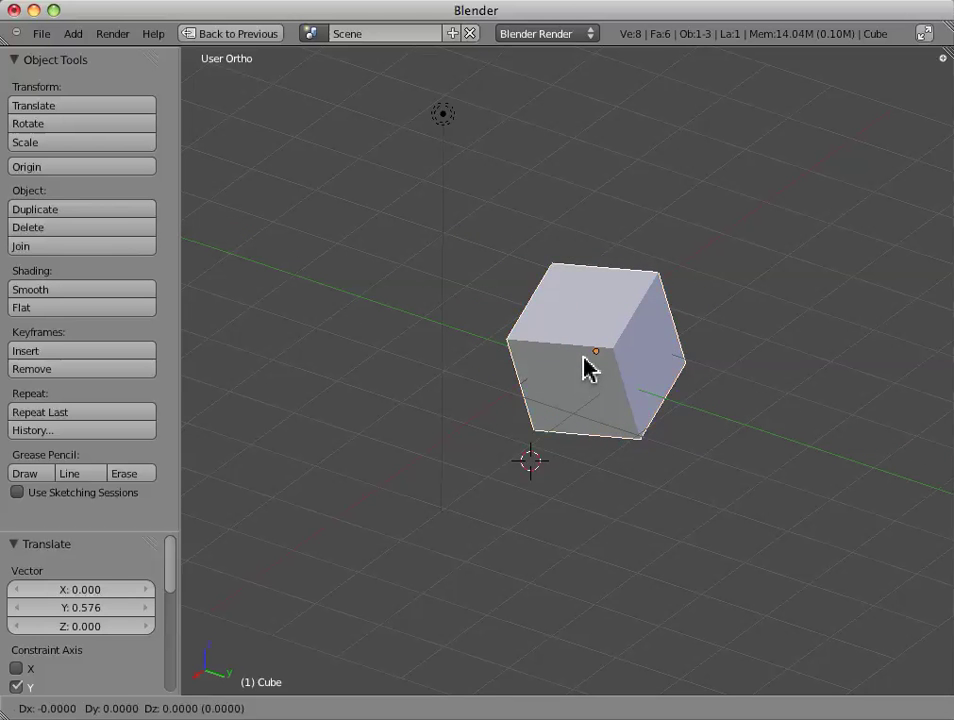
key("z")
left_click(583, 355)
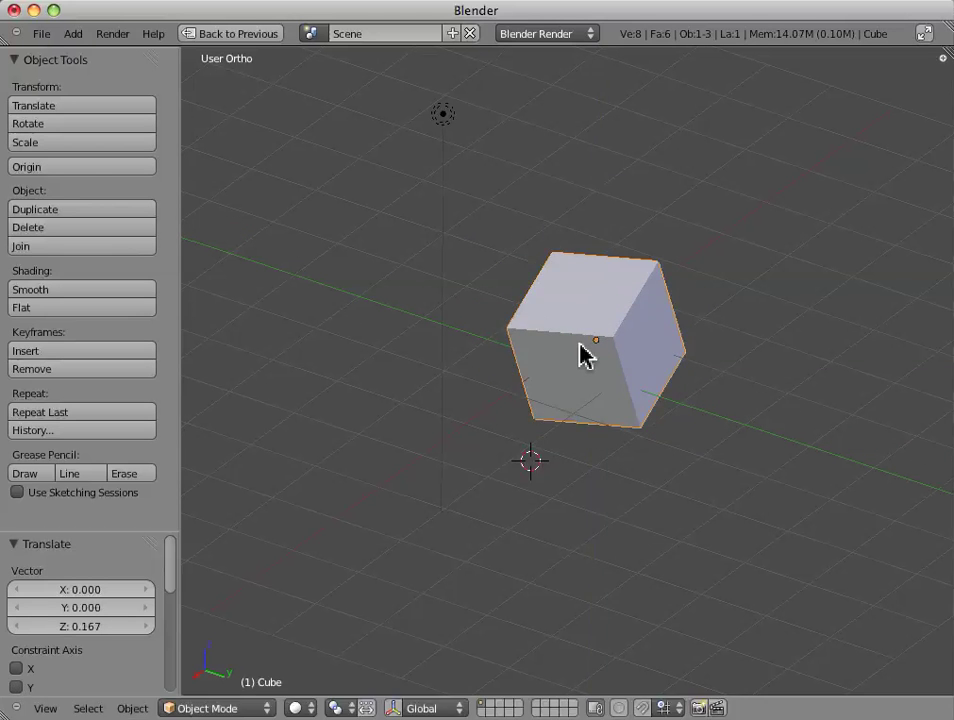
Step: Rotate the cube about -17° on X, -20.269° on Y and 31.978° on Z
key("r")
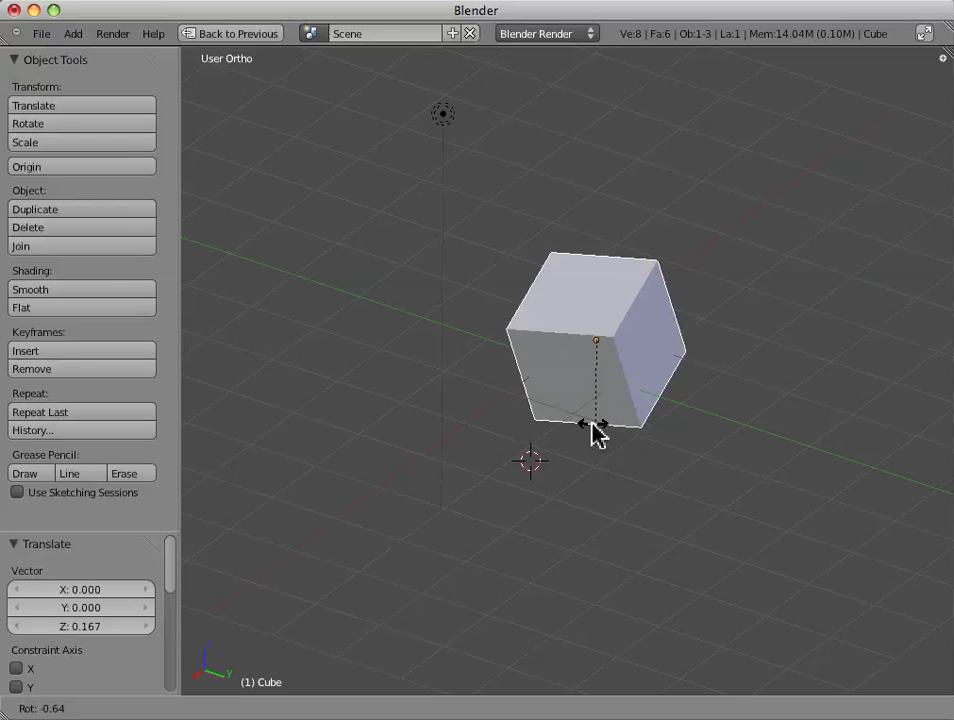
key("x")
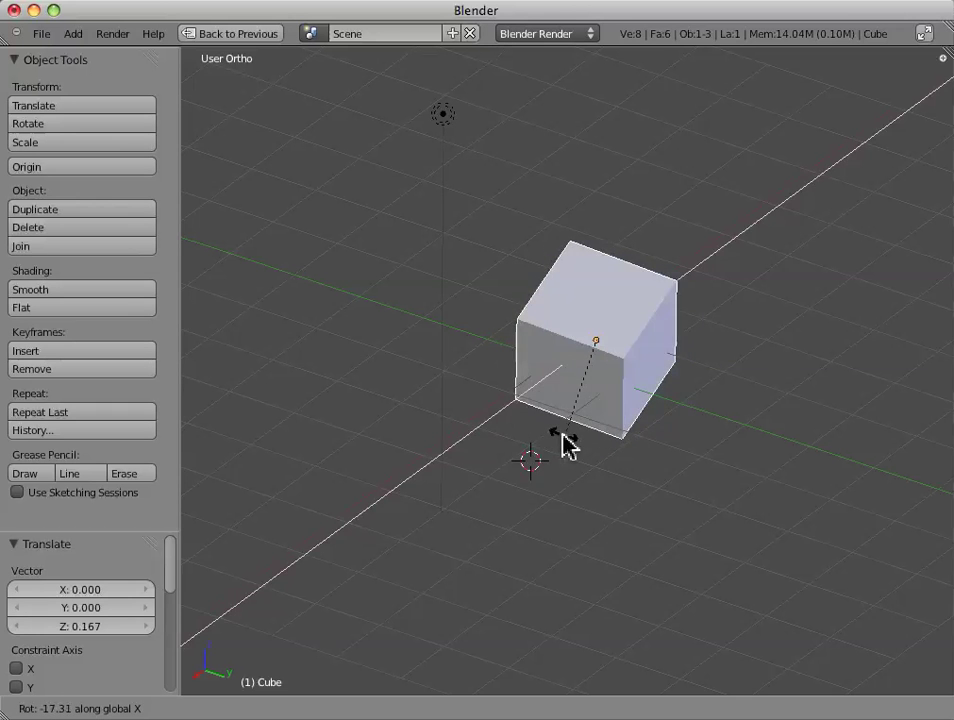
left_click(566, 442)
key("r")
key("y")
left_click(526, 441)
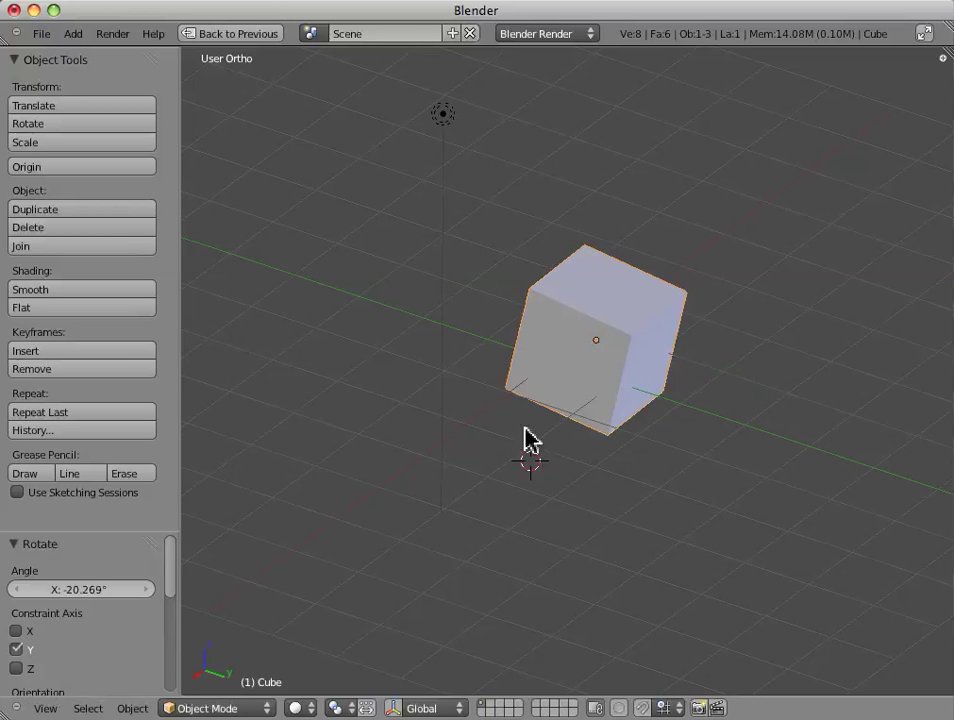
key("r")
key("z")
left_click(597, 467)
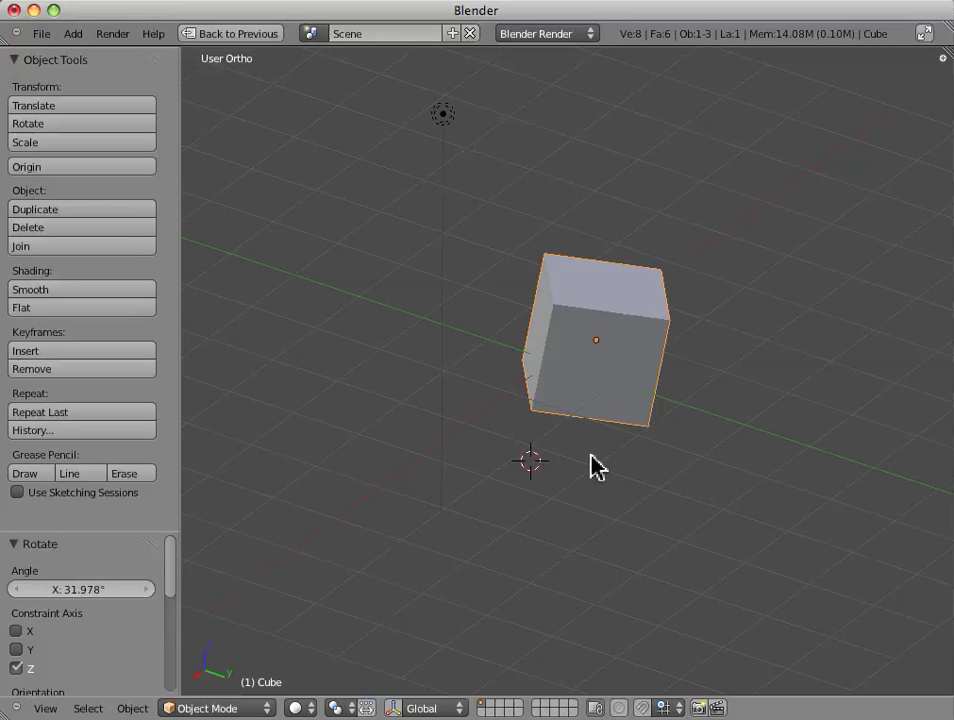
Step: Scale the cube to 1.932 on X, 1.159 on Y and 0.843 on Z
key("s")
key("x")
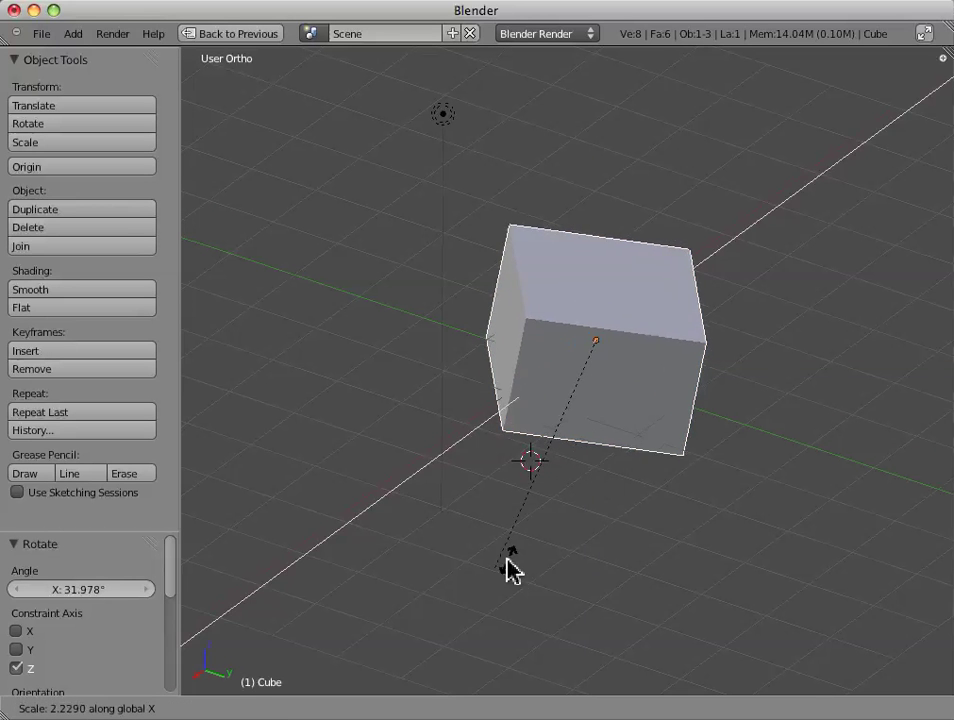
left_click(522, 535)
key("s")
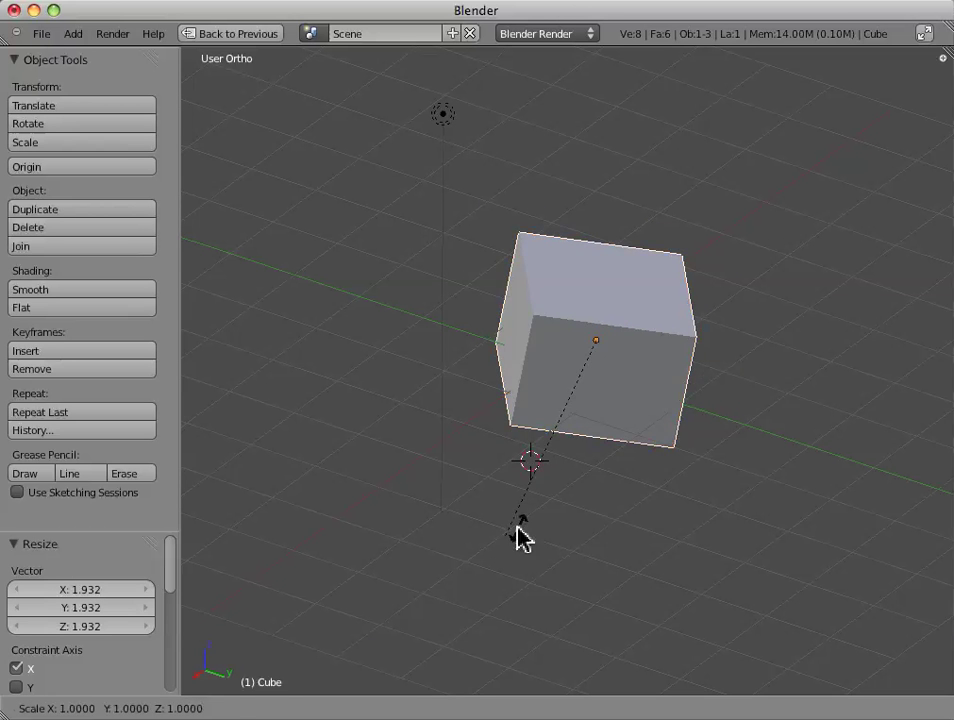
key("y")
left_click(688, 534)
key("s")
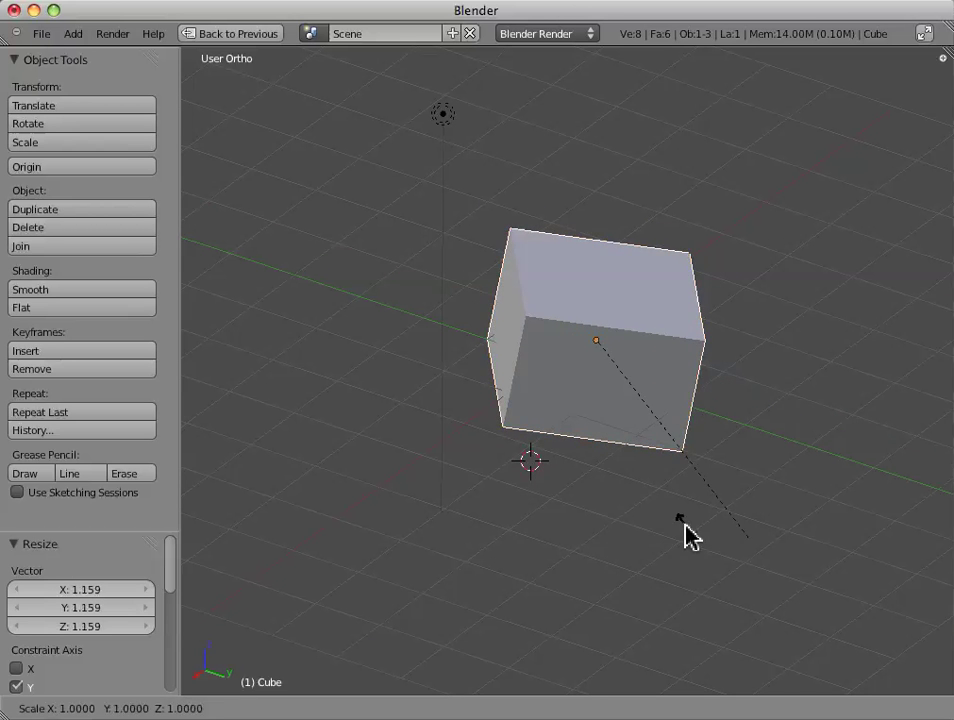
key("z")
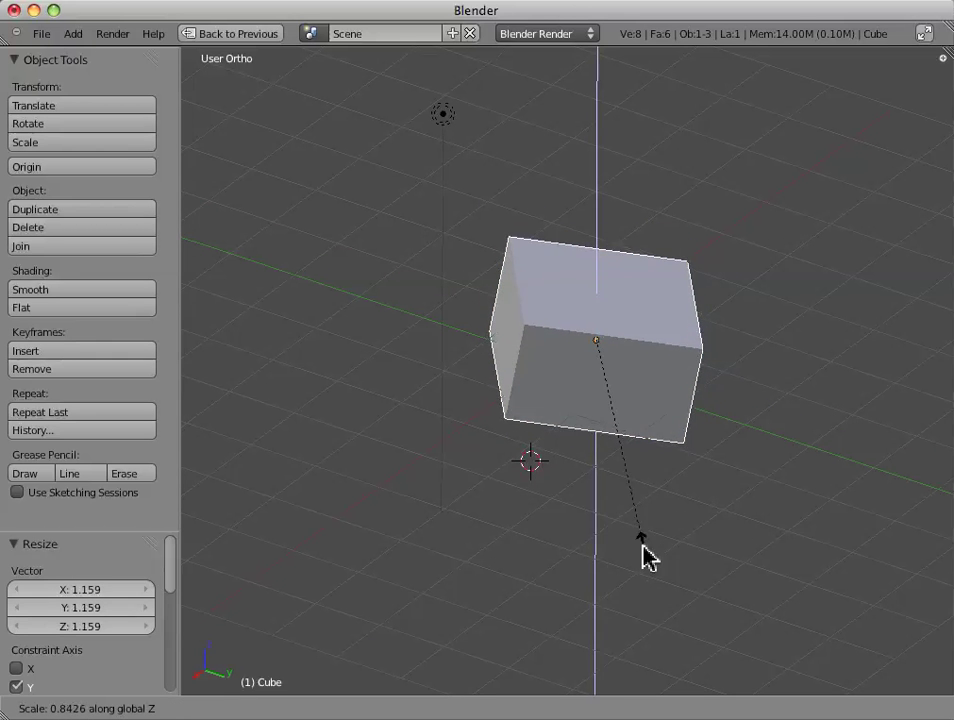
left_click(642, 545)
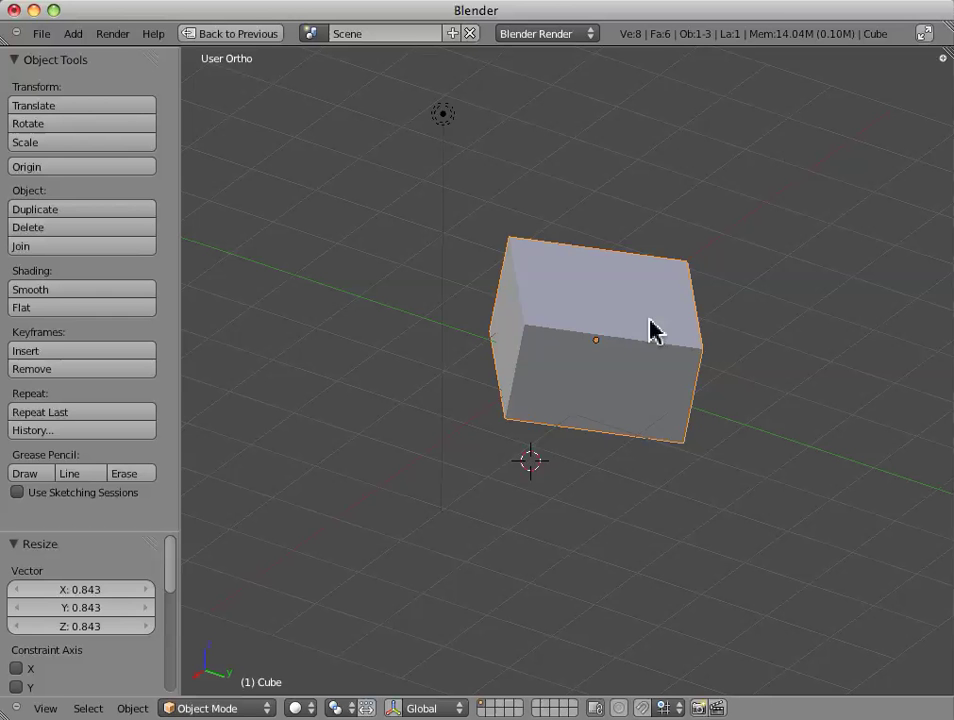
middle_click_drag(652, 330, 700, 243)
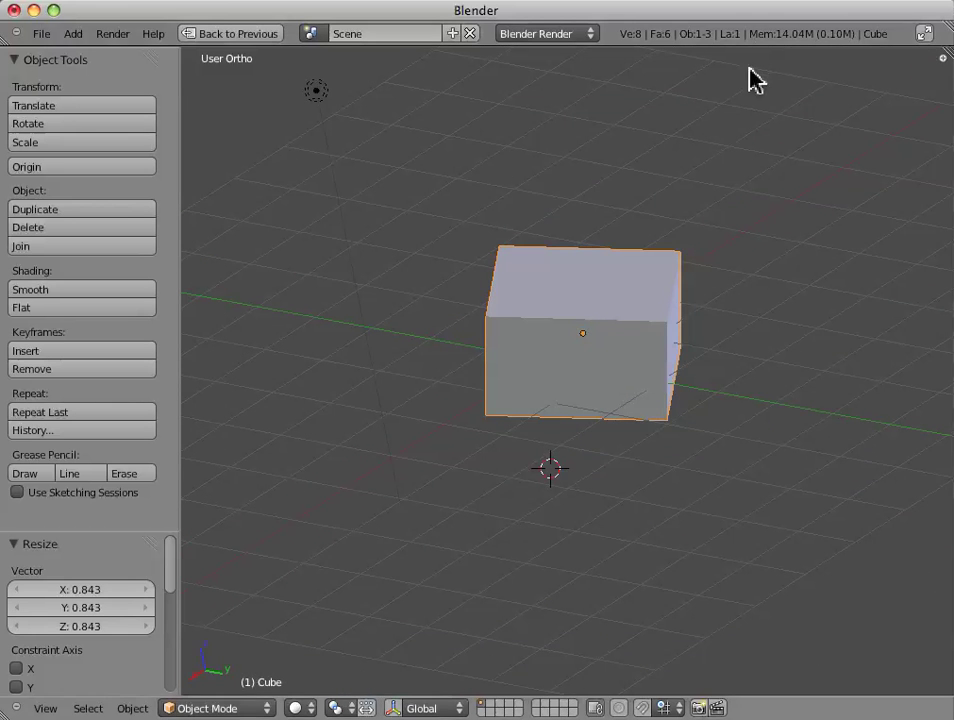